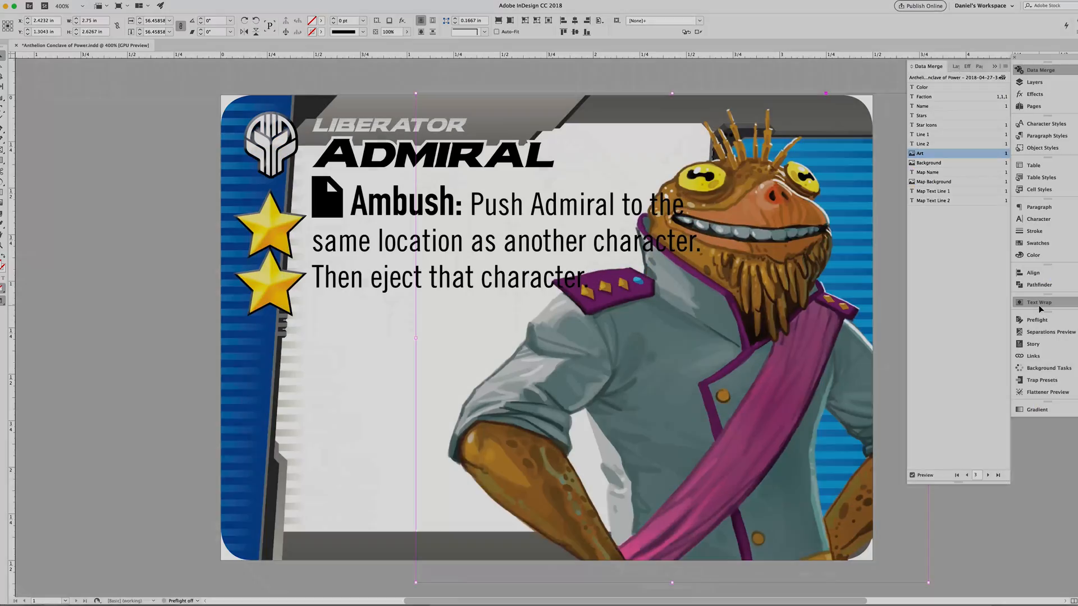
# - Create an object style named Portrait Text Wrap for the Admiral portrait frame
pyautogui.click(1039, 305)
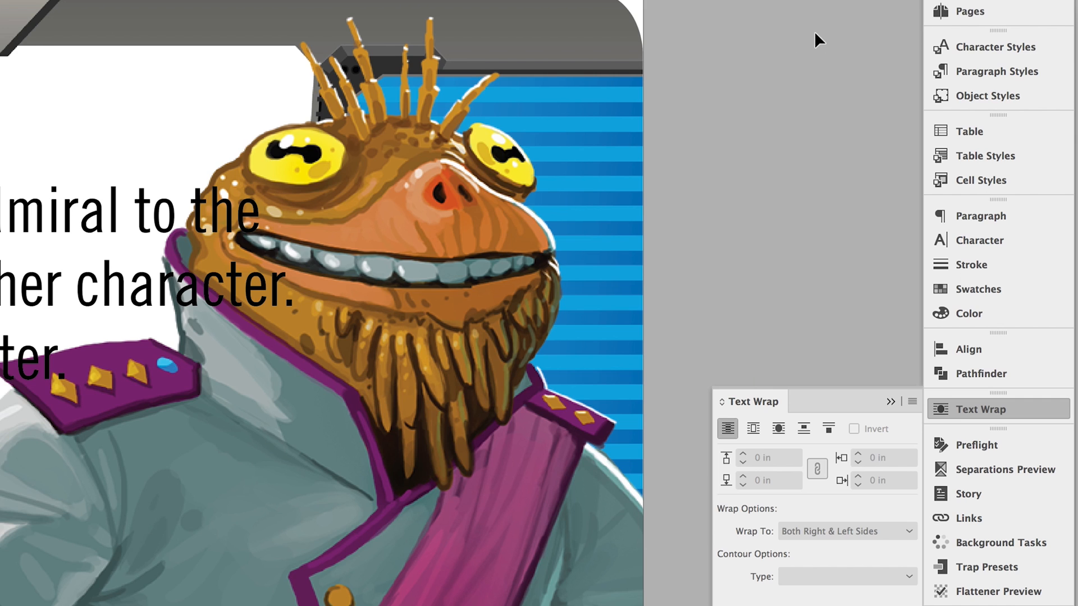
pyautogui.click(979, 88)
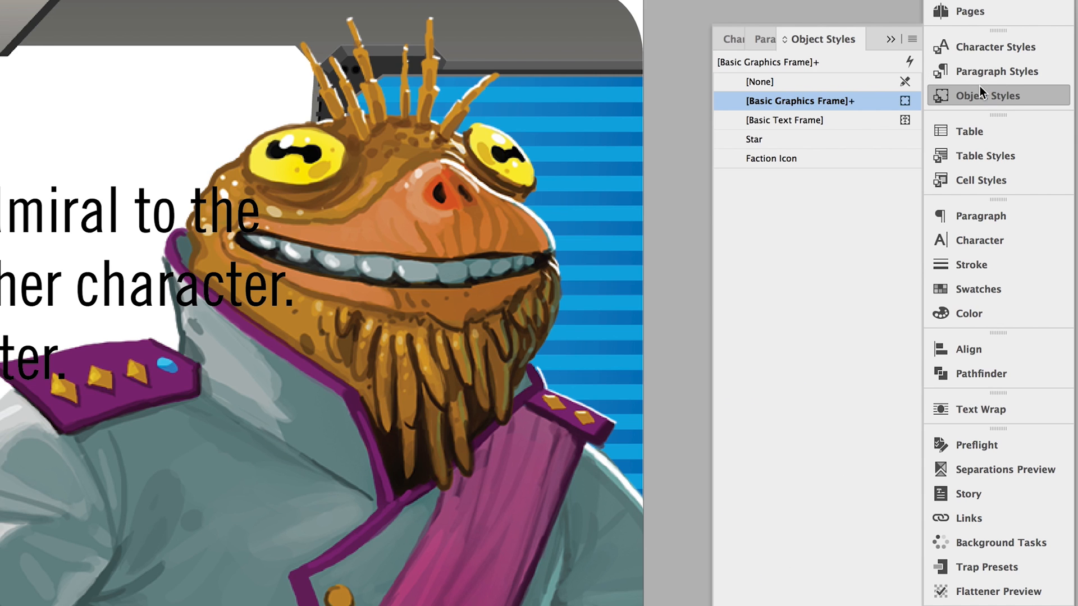
pyautogui.click(912, 39)
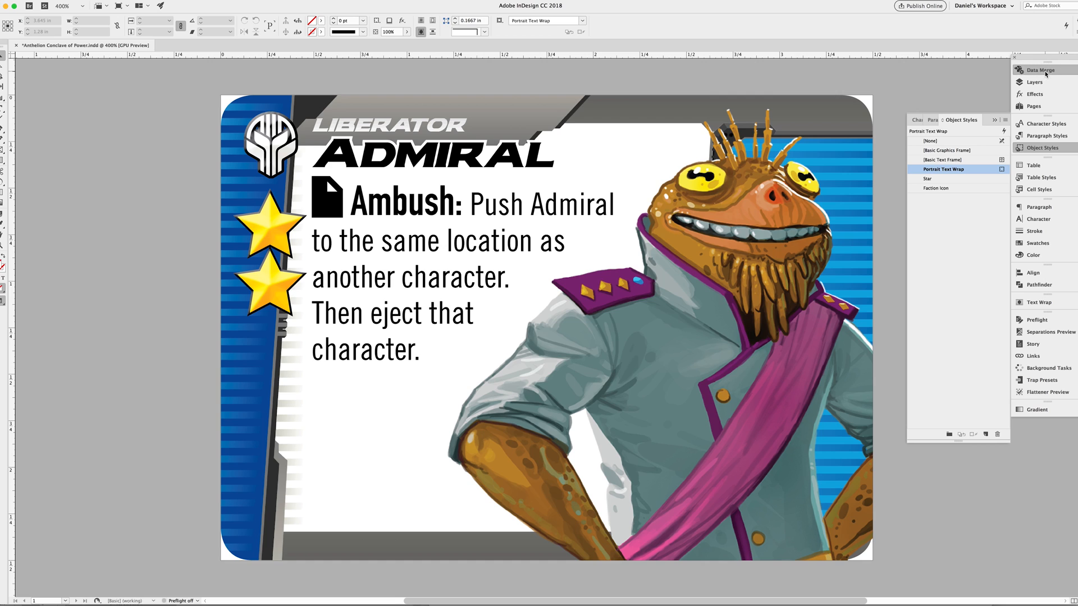
# - Refresh the data merge preview and create a merged document from all records with a single record per page
pyautogui.click(1041, 70)
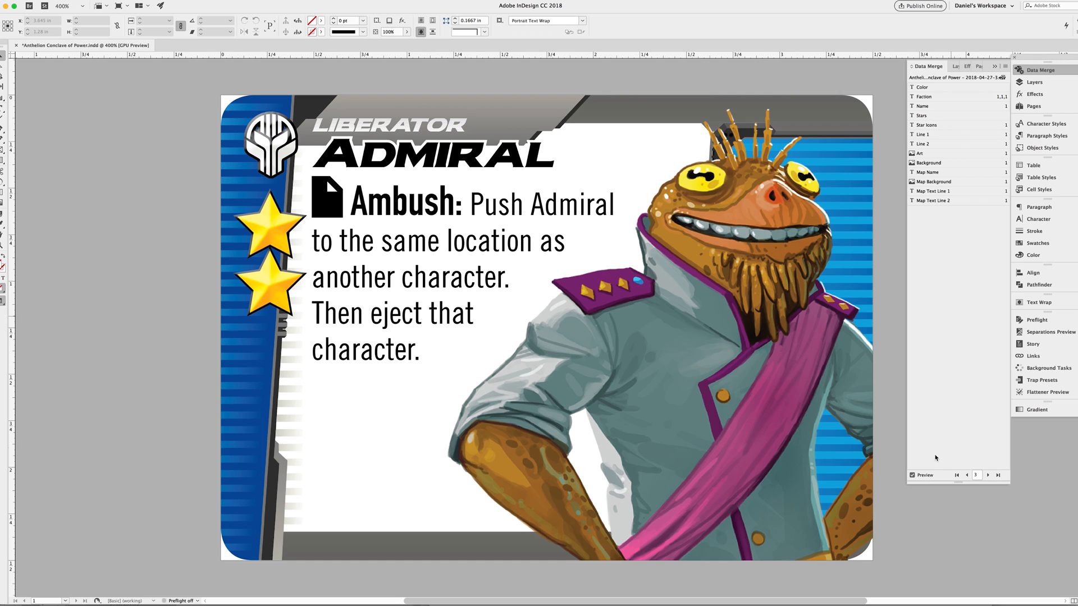
pyautogui.click(925, 476)
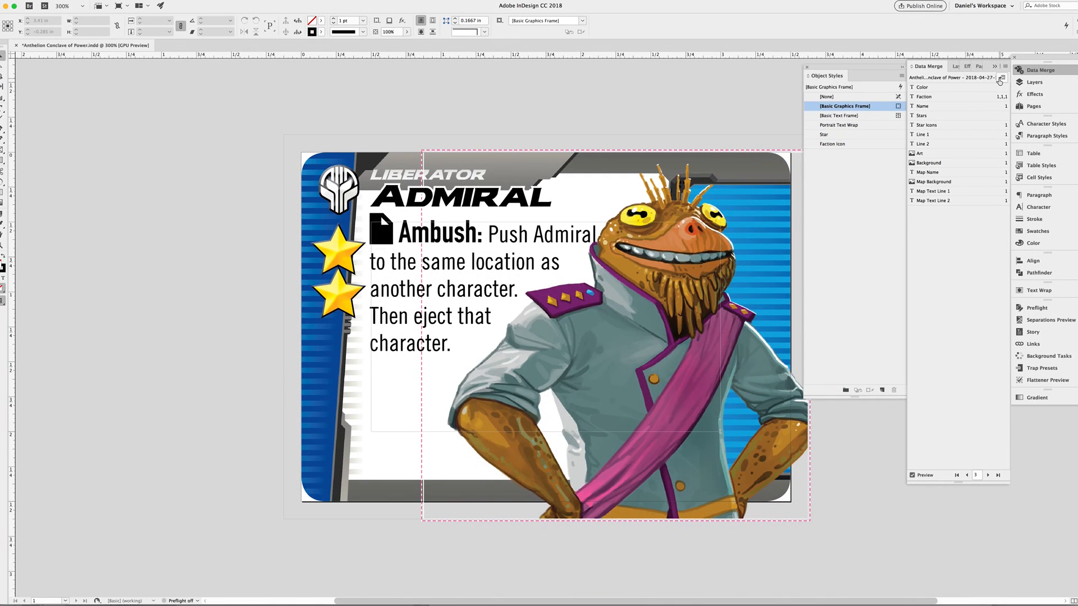
pyautogui.click(1000, 79)
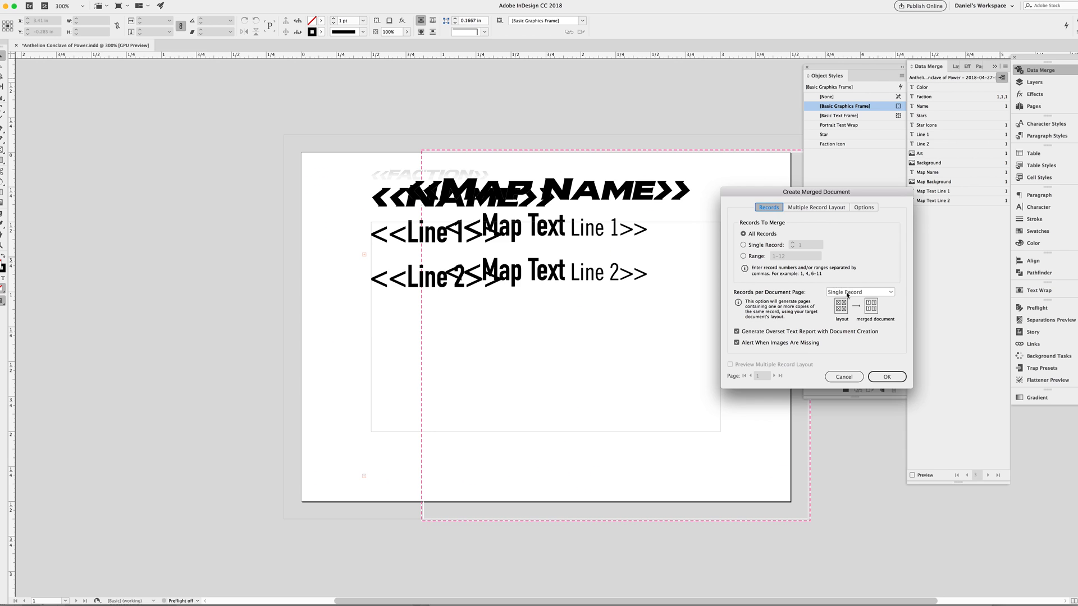
pyautogui.click(848, 293)
pyautogui.click(849, 303)
pyautogui.click(887, 377)
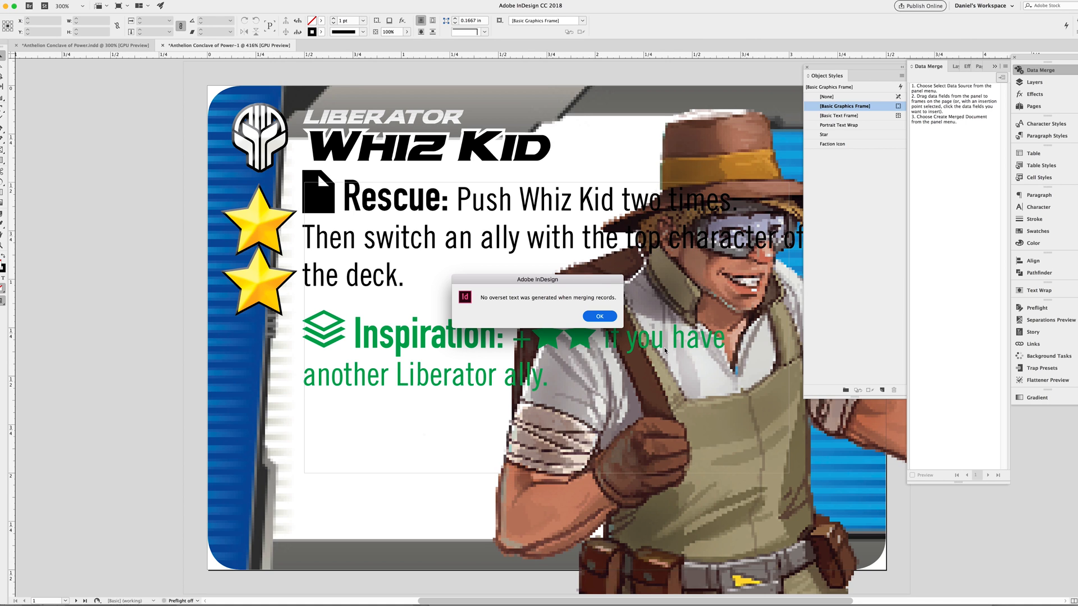
pyautogui.click(611, 322)
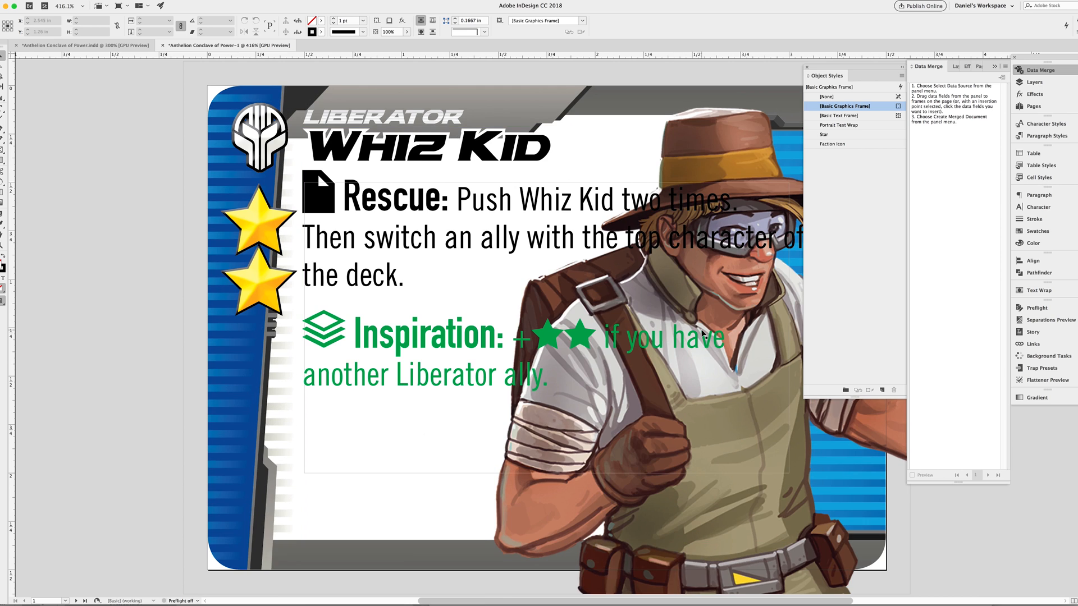
# - Review the first five merged cards, from Whiz Kid to Emperox, checking how the text meets the portraits
pyautogui.press('super+minus')
pyautogui.press('super+minus')
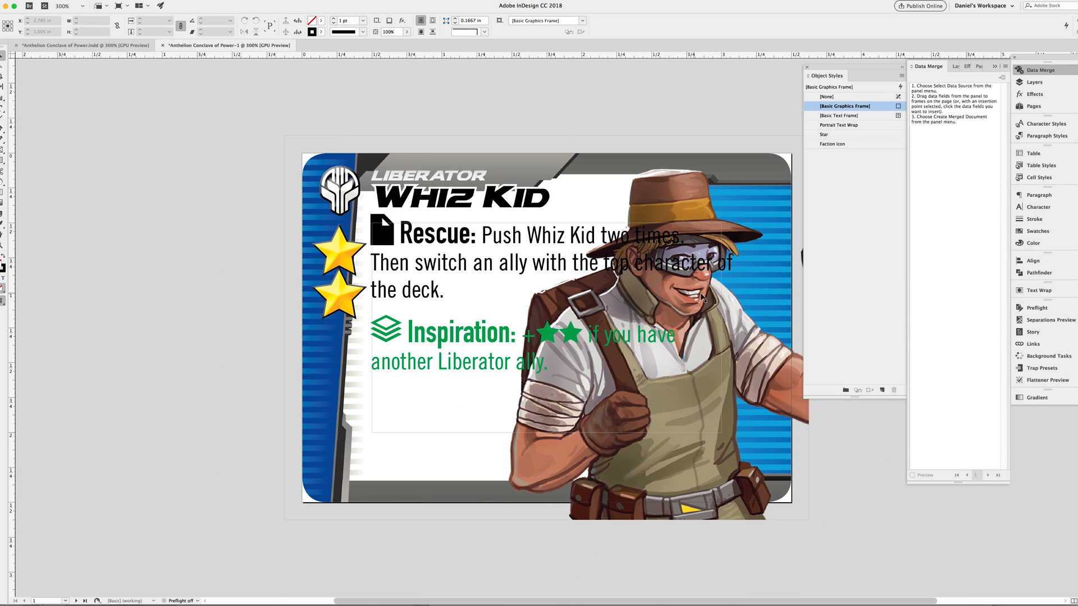
pyautogui.hotkey('shift', 'pagedown')
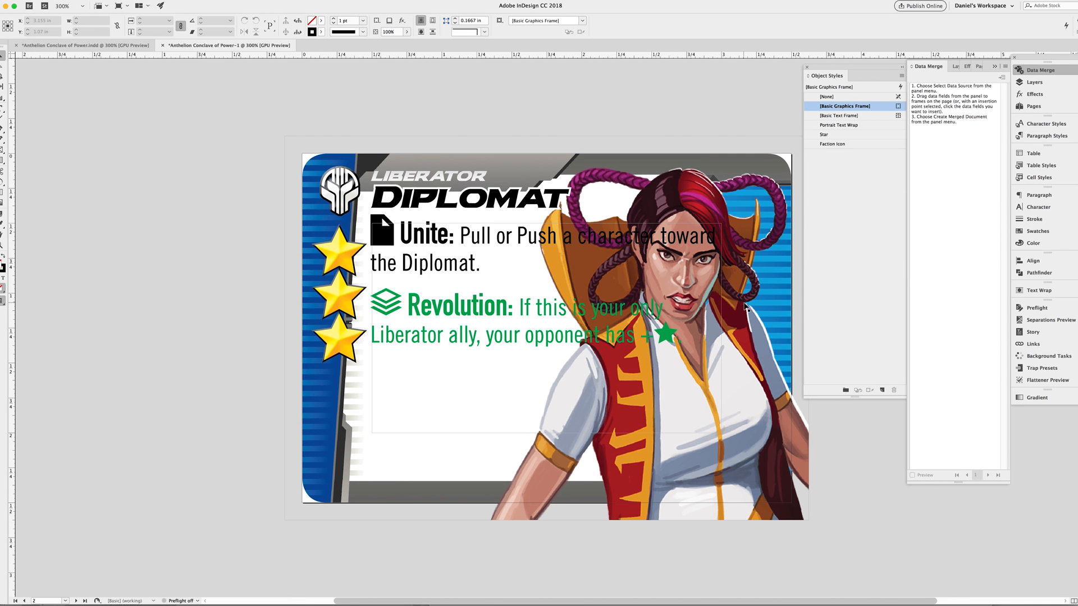
pyautogui.hotkey('shift', 'pagedown')
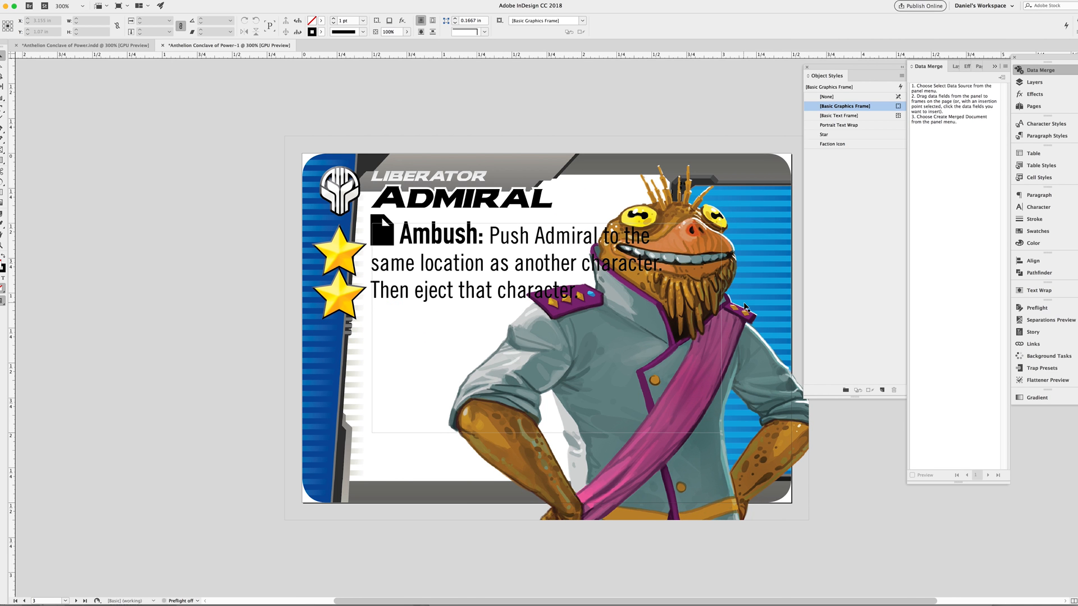
pyautogui.hotkey('shift', 'pagedown')
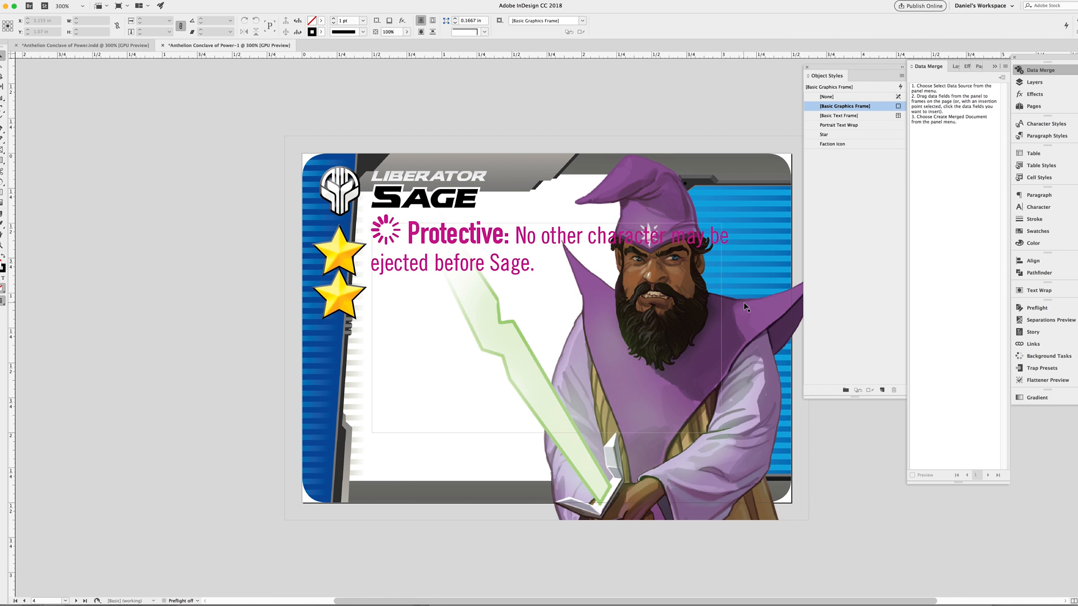
pyautogui.hotkey('shift', 'pagedown')
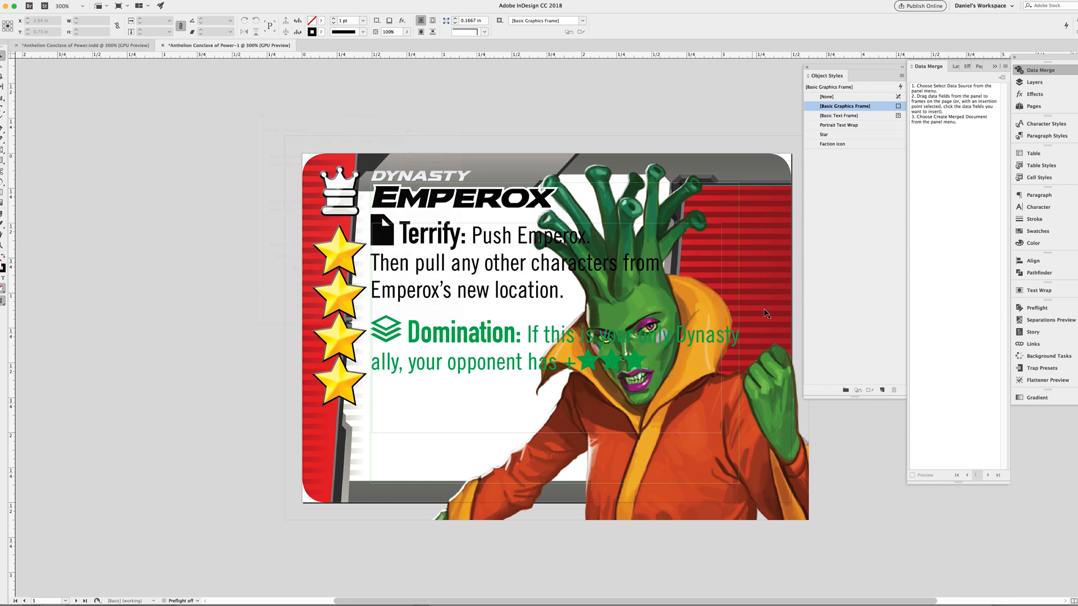
# - Set the object search in Find/Change to find the Portrait Text Wrap object style
pyautogui.press('super+f')
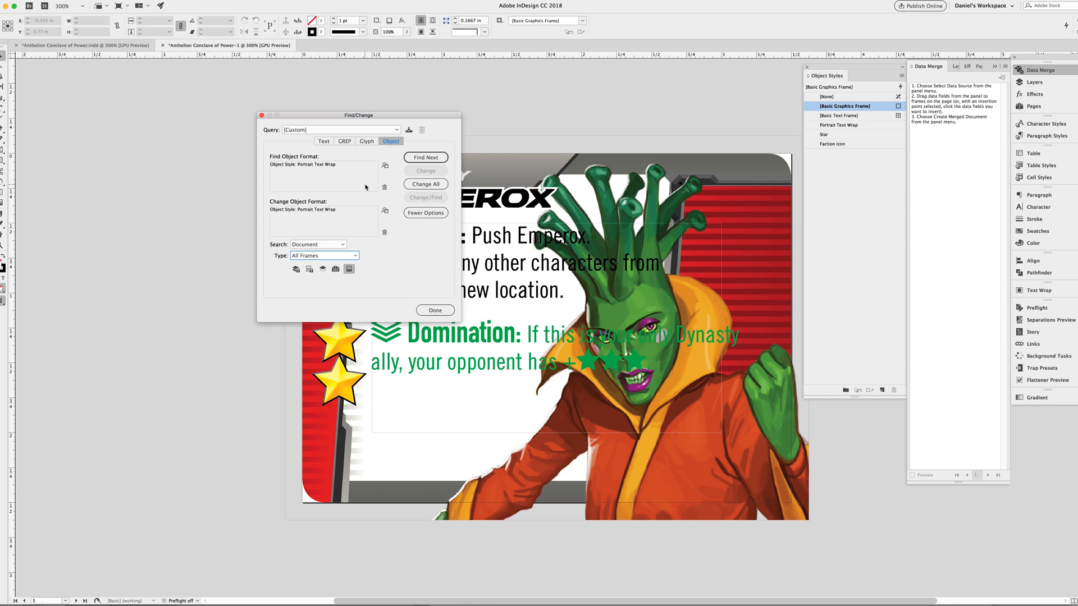
pyautogui.click(338, 180)
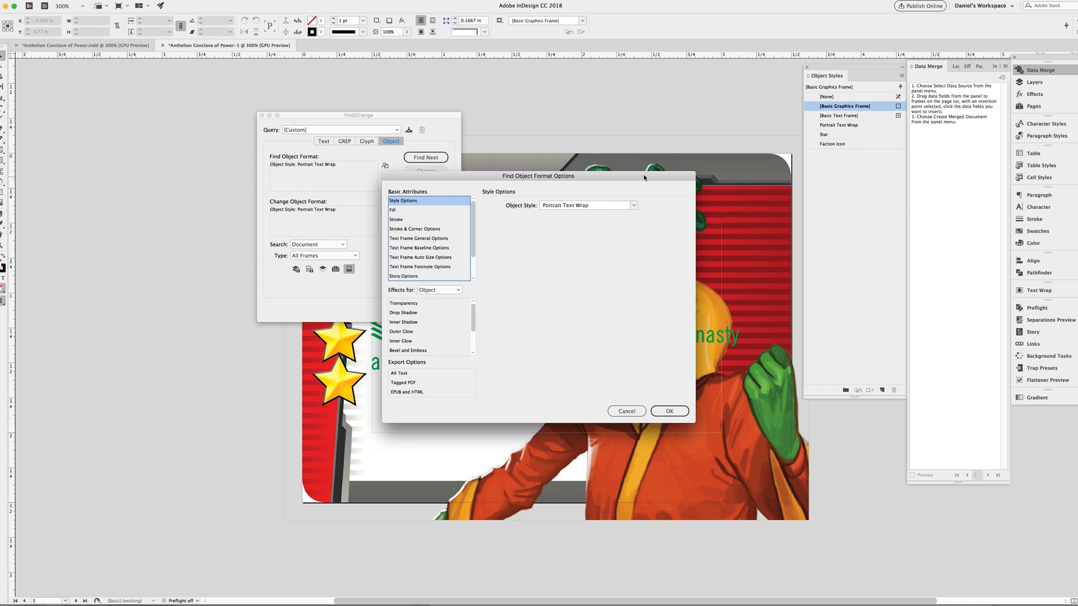
pyautogui.click(593, 206)
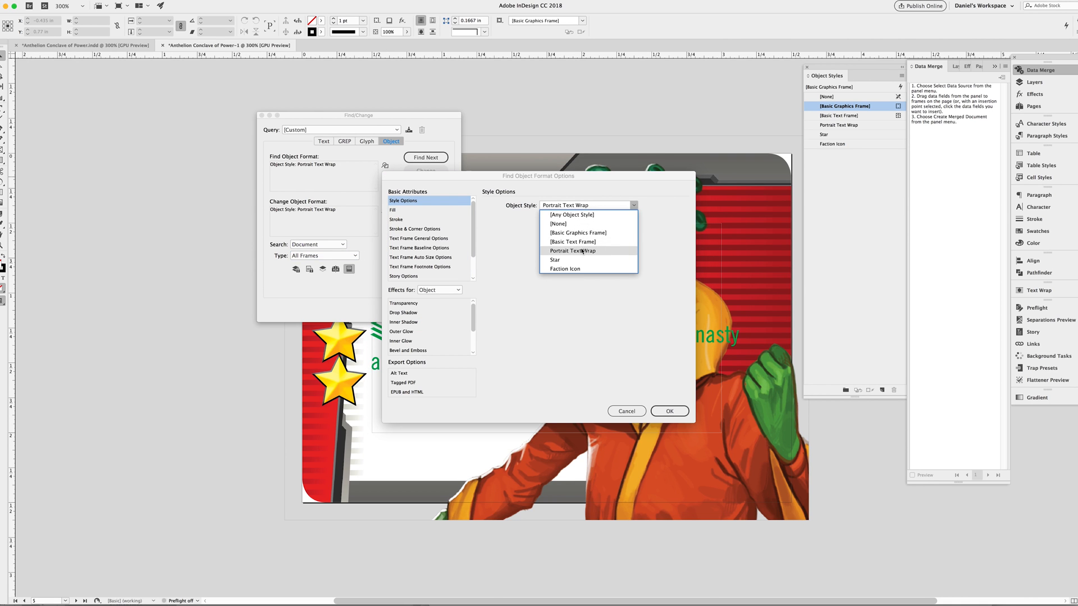
pyautogui.click(606, 253)
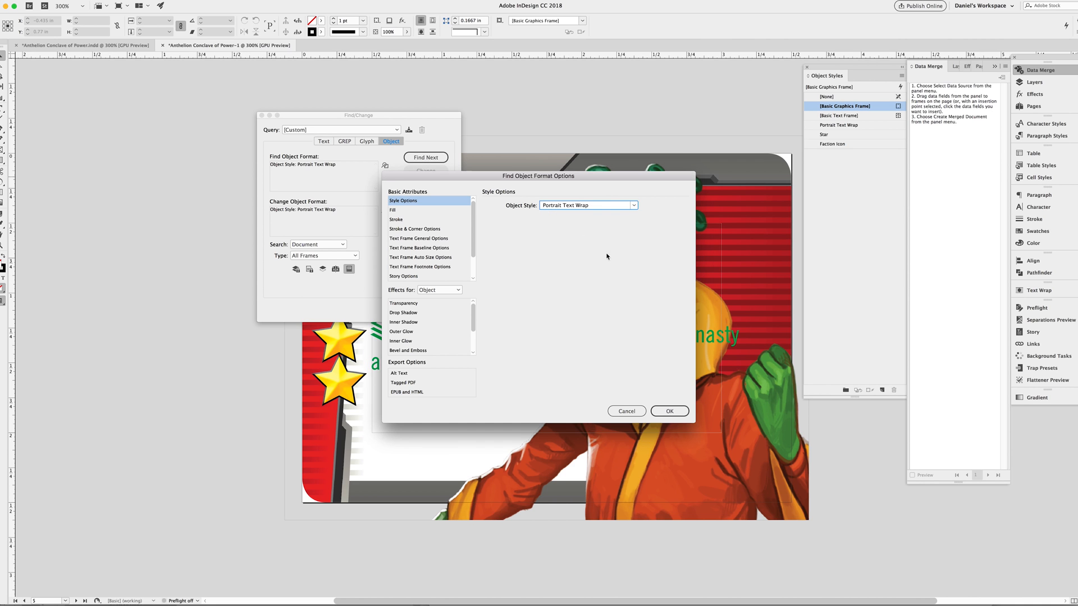
pyautogui.click(669, 411)
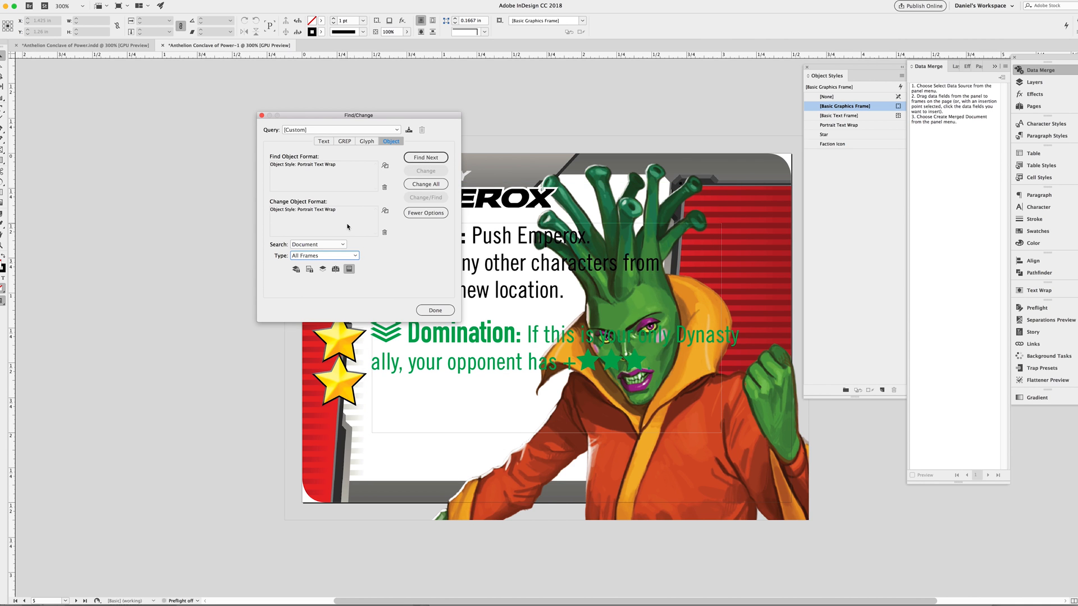
# - Set the replacement object format to the Portrait Text Wrap object style
pyautogui.click(347, 227)
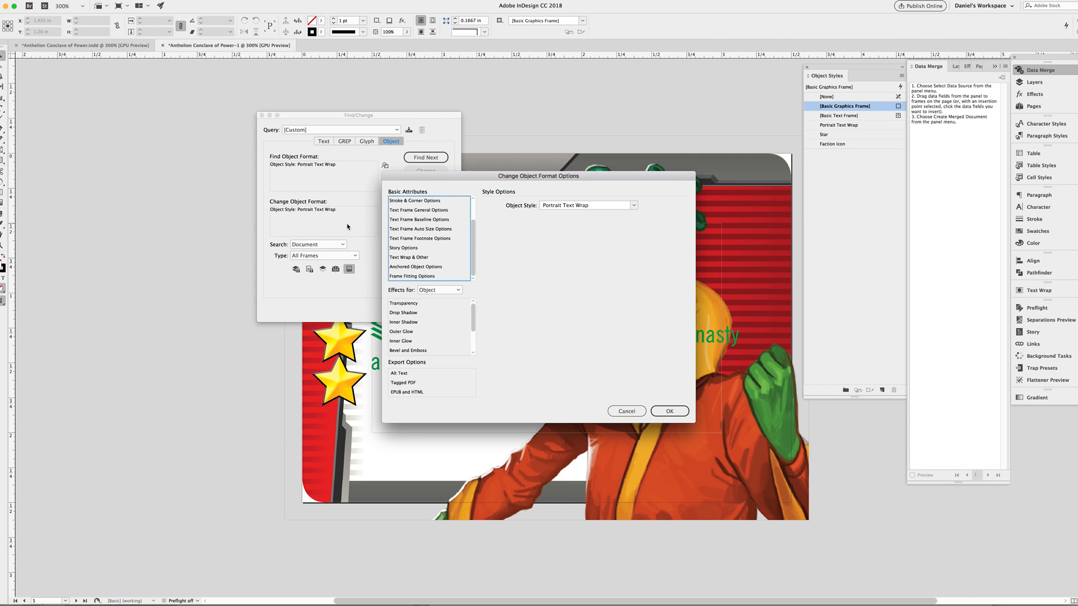
pyautogui.click(613, 206)
pyautogui.click(610, 251)
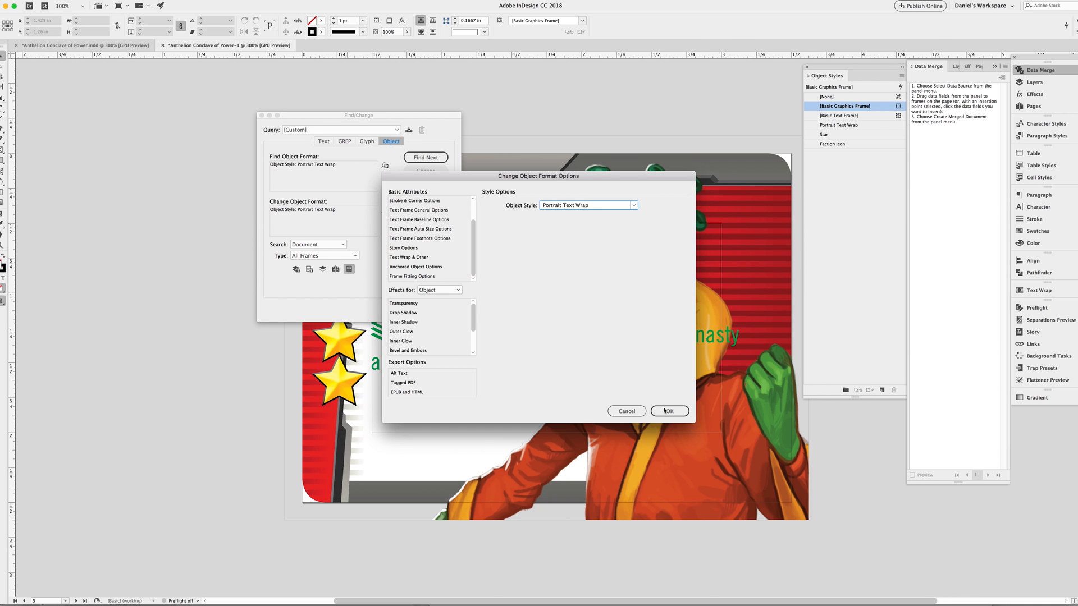
pyautogui.click(669, 411)
# - Replace the object style on all matching frames in the merged document and close Find/Change
pyautogui.click(421, 183)
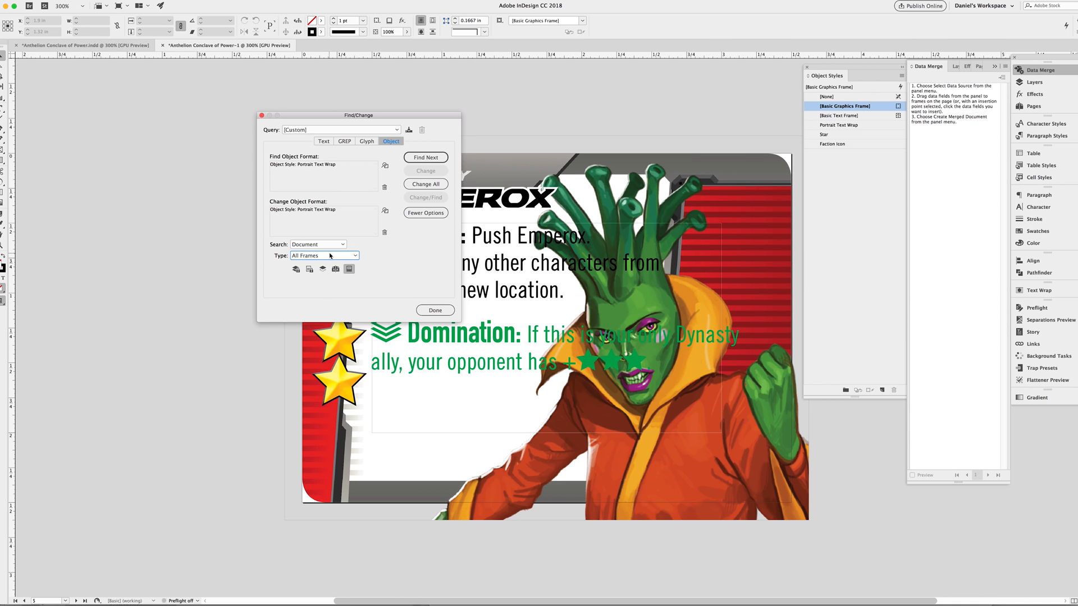
pyautogui.click(429, 186)
pyautogui.click(428, 186)
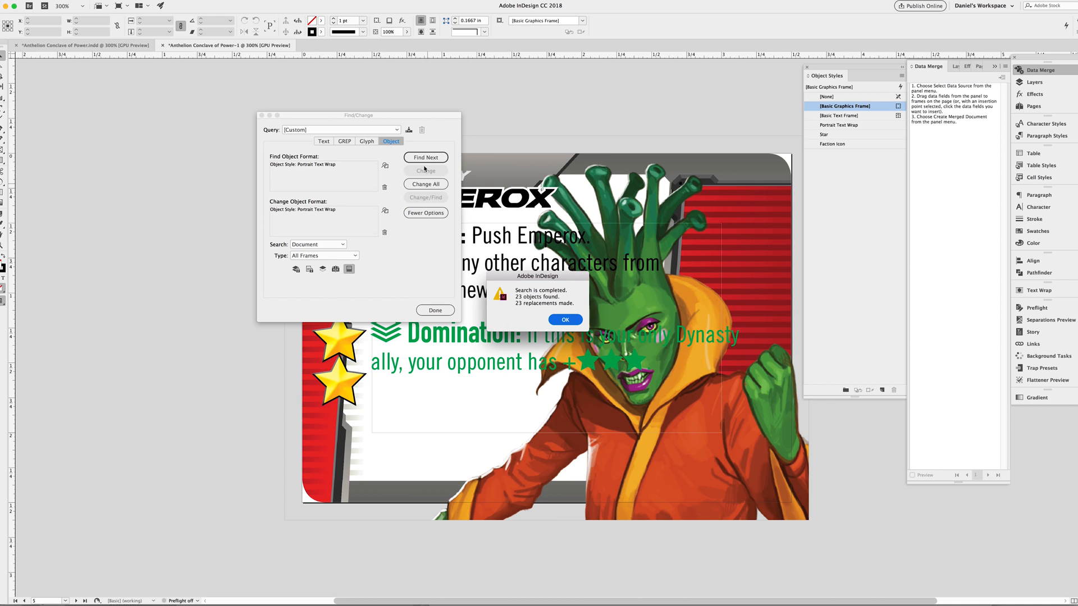
pyautogui.click(564, 321)
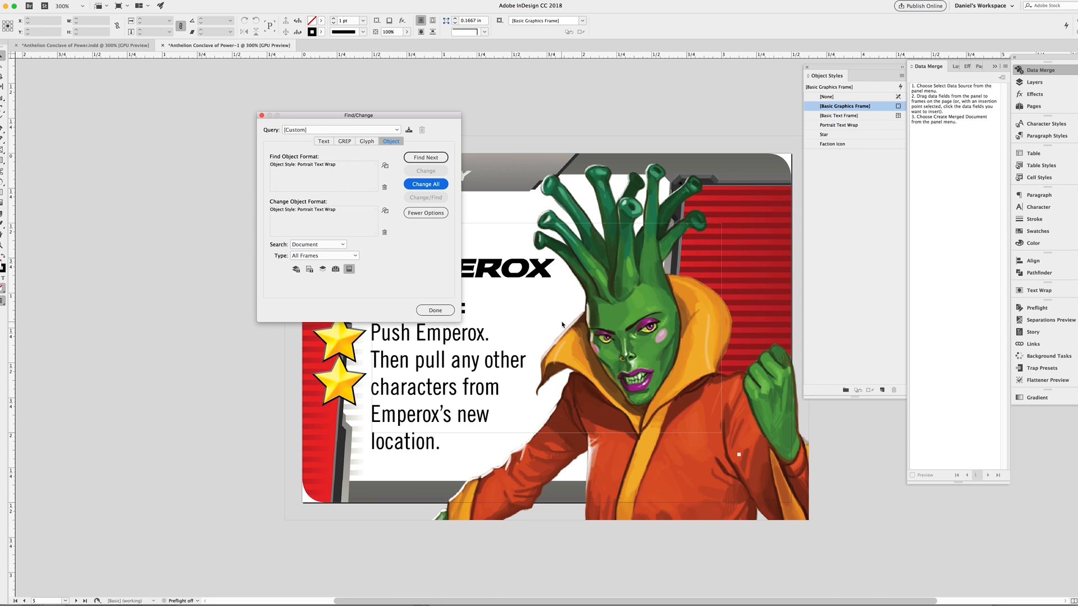
pyautogui.click(262, 115)
# - Check the text wrap on the cards after Emperox up to Smuggler, and select the blank Dynasty card's text frame
pyautogui.hotkey('shift', 'pagedown')
pyautogui.hotkey('shift', 'pagedown')
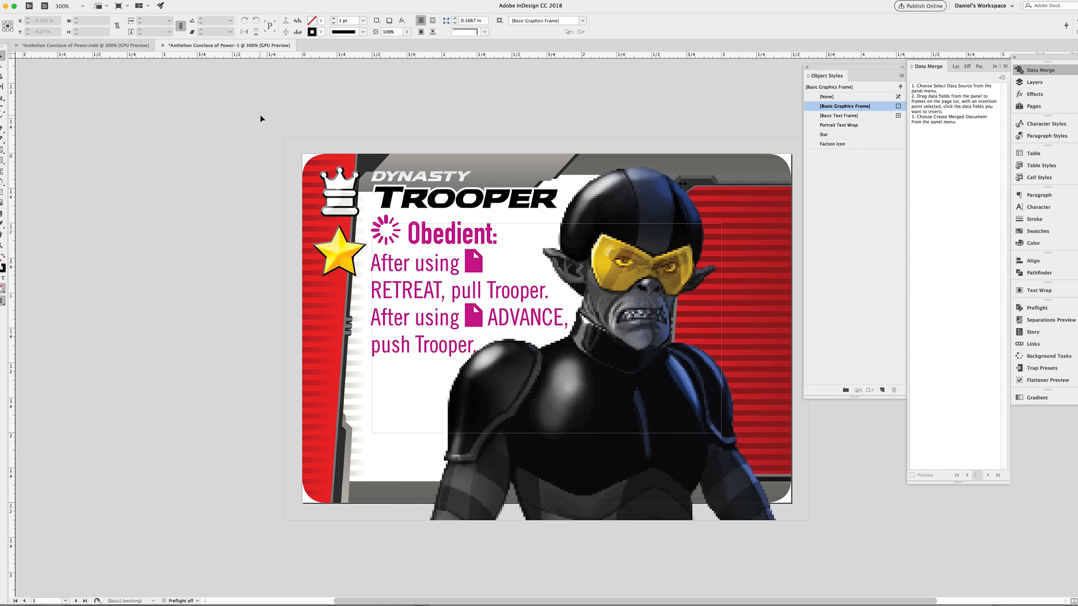
pyautogui.hotkey('shift', 'pagedown')
pyautogui.hotkey('shift', 'pagedown')
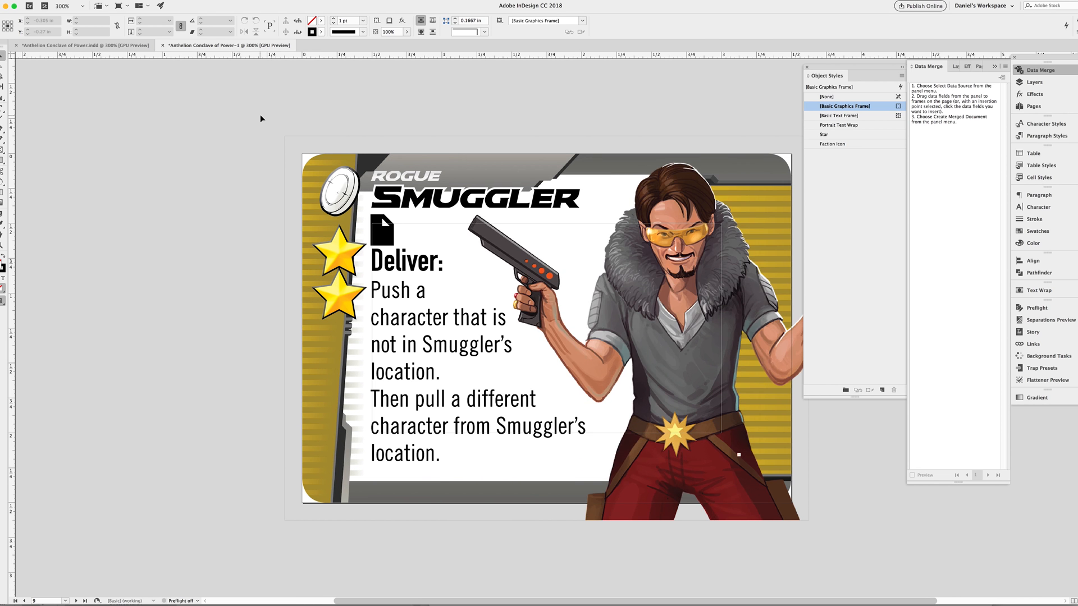
pyautogui.hotkey('shift', 'pageup')
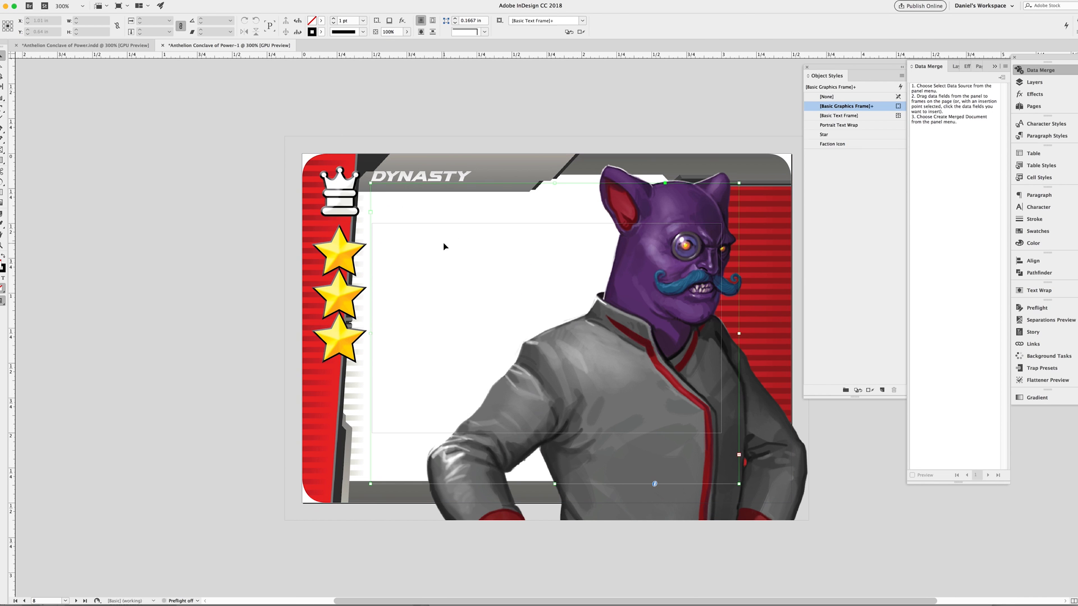
pyautogui.click(444, 247)
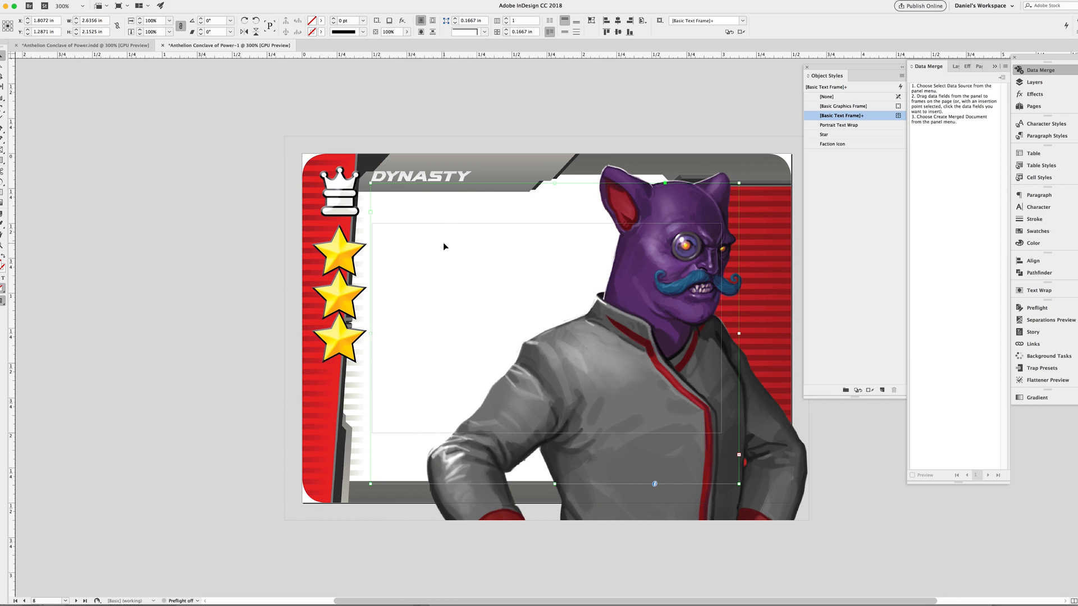
# - Check the text wrap on the preceding cards, going back through Trooper, Sage and Diplomat to Whiz Kid
pyautogui.hotkey('shift', 'pageup')
pyautogui.hotkey('shift', 'pageup')
pyautogui.hotkey('shift', 'pageup')
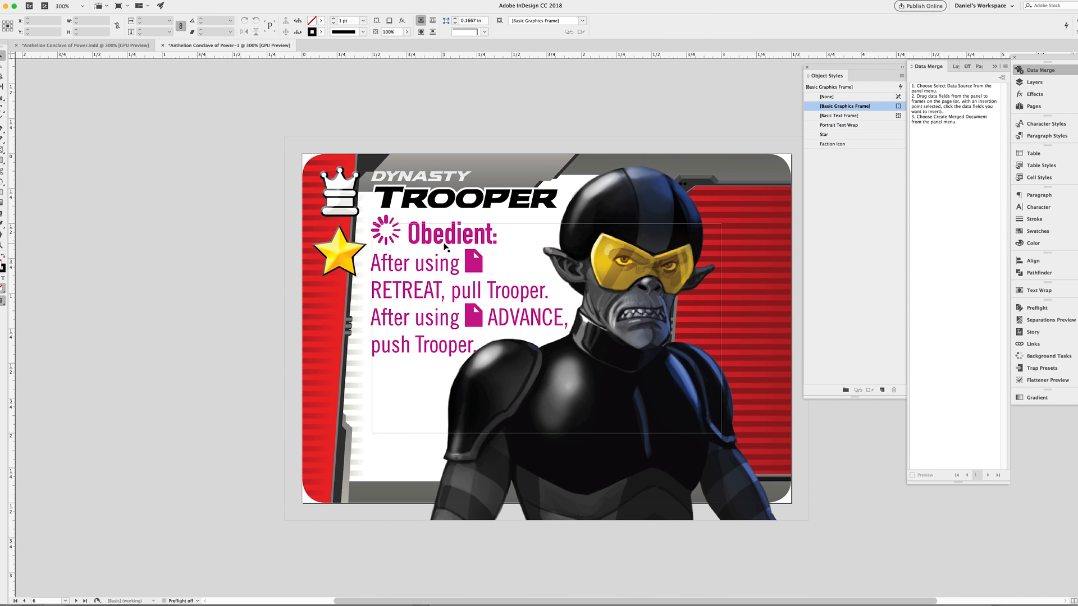
pyautogui.hotkey('shift', 'pageup')
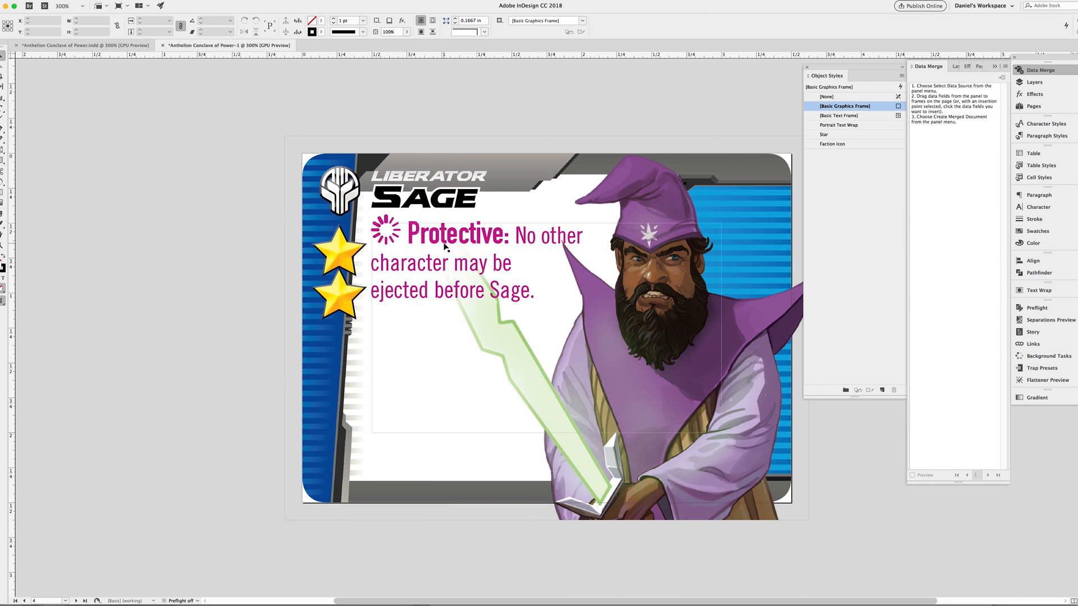
pyautogui.hotkey('shift', 'pageup')
pyautogui.hotkey('shift', 'pageup')
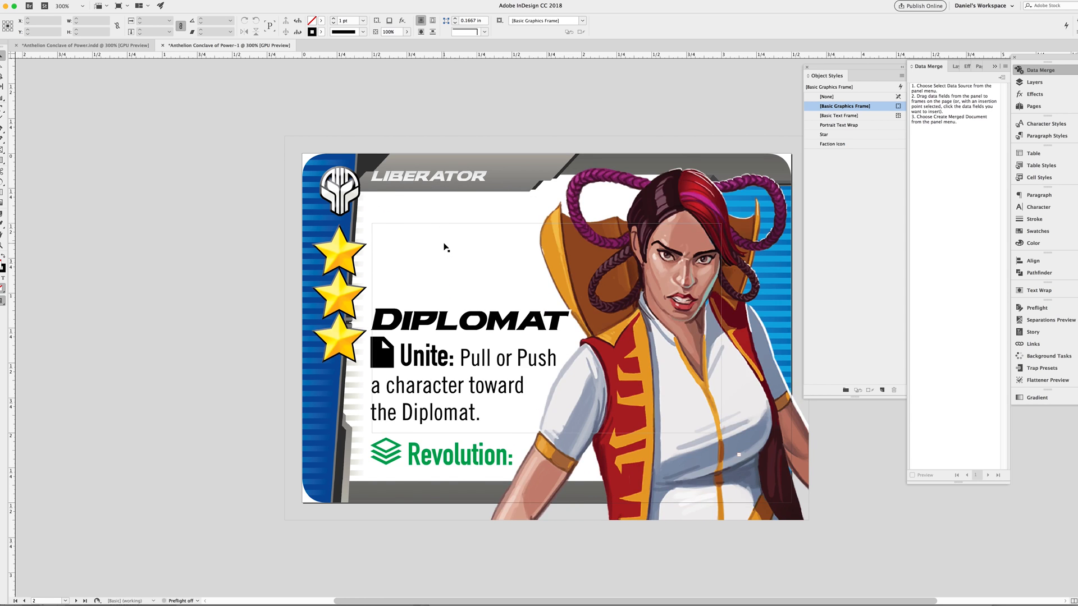
pyautogui.hotkey('shift', 'pageup')
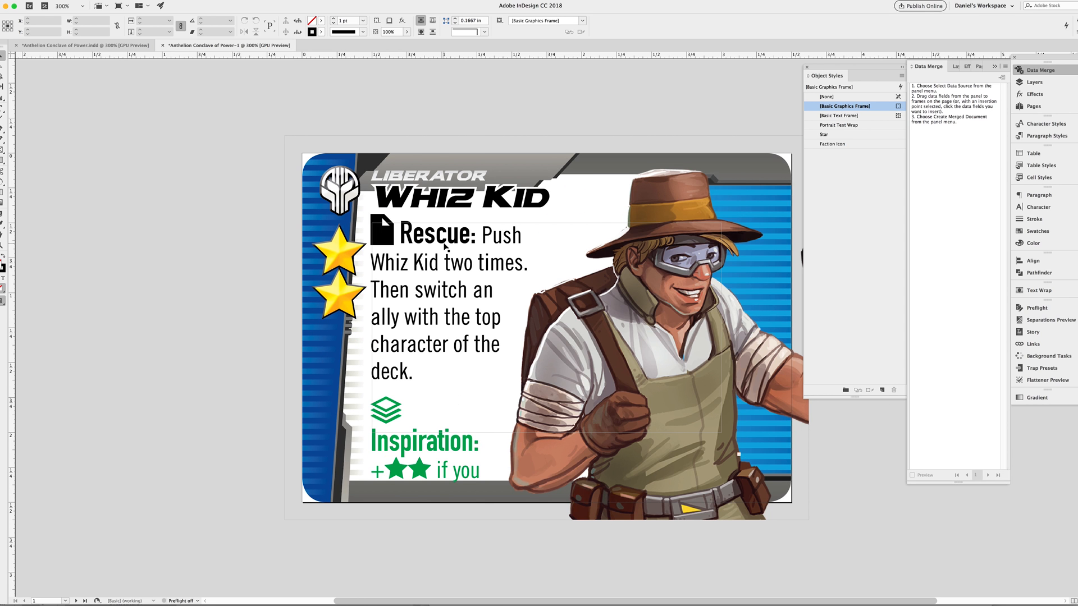
pyautogui.hotkey('shift', 'pagedown')
pyautogui.hotkey('shift', 'pagedown')
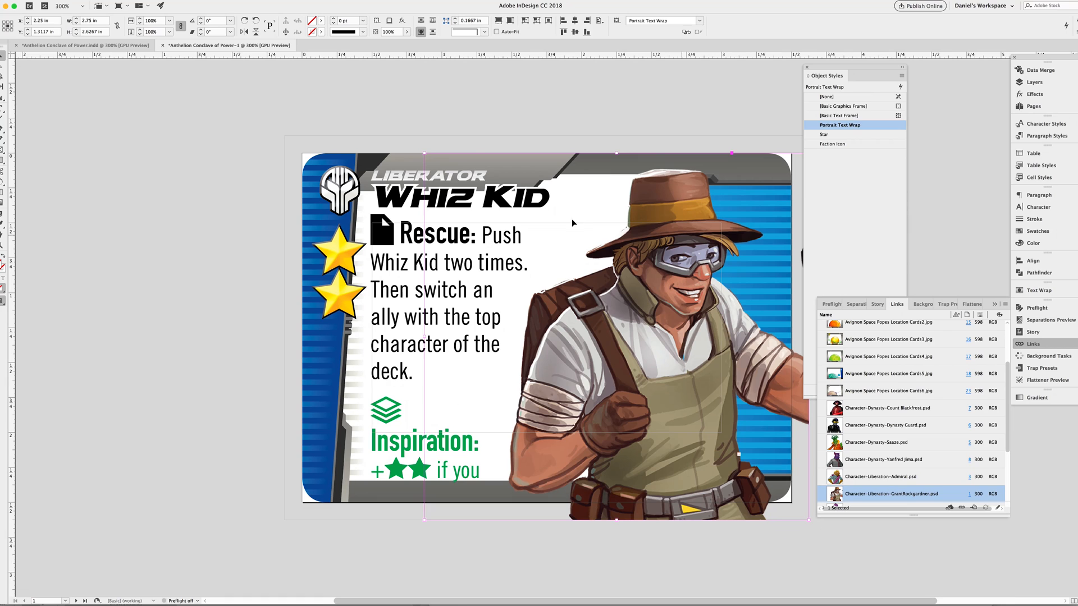
# - Reapply the Portrait Text Wrap style to the Whiz Kid portrait frame, clearing attributes not defined by the style
pyautogui.click(740, 459)
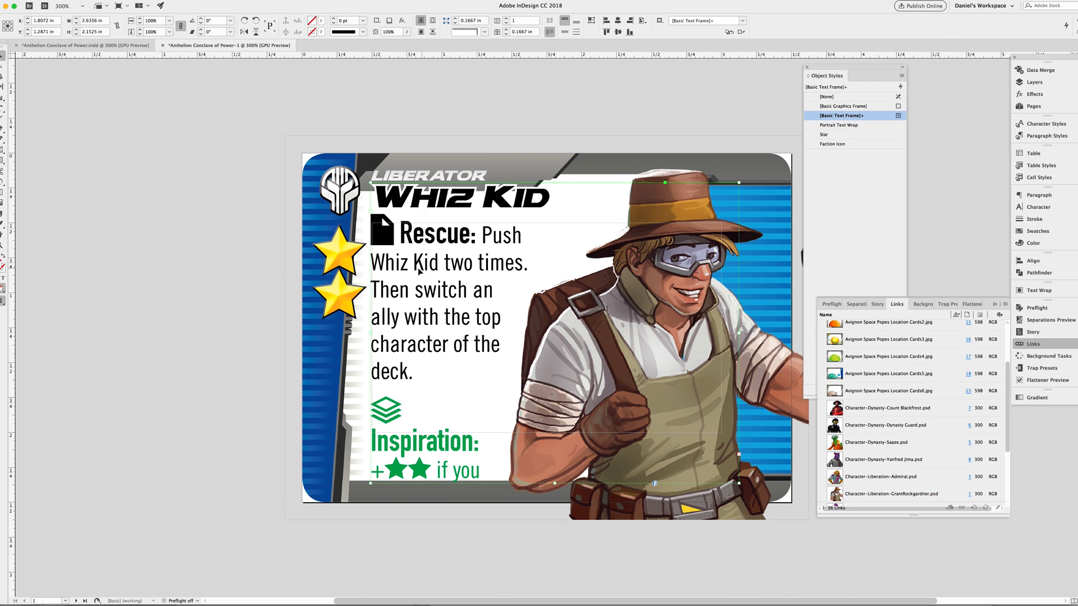
pyautogui.press('super+equal')
pyautogui.click(590, 247)
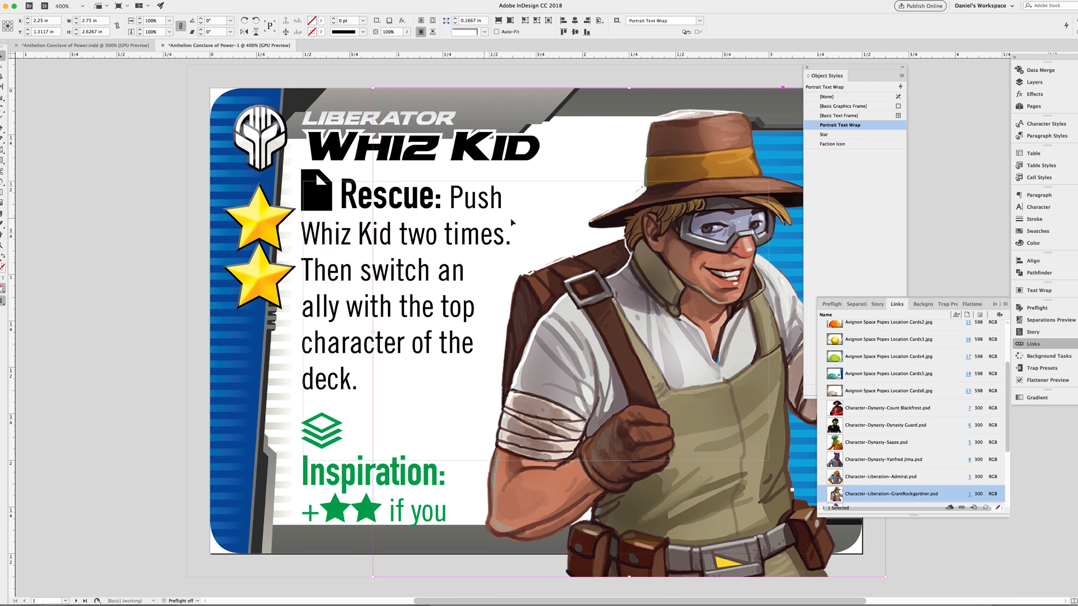
pyautogui.rightClick(875, 128)
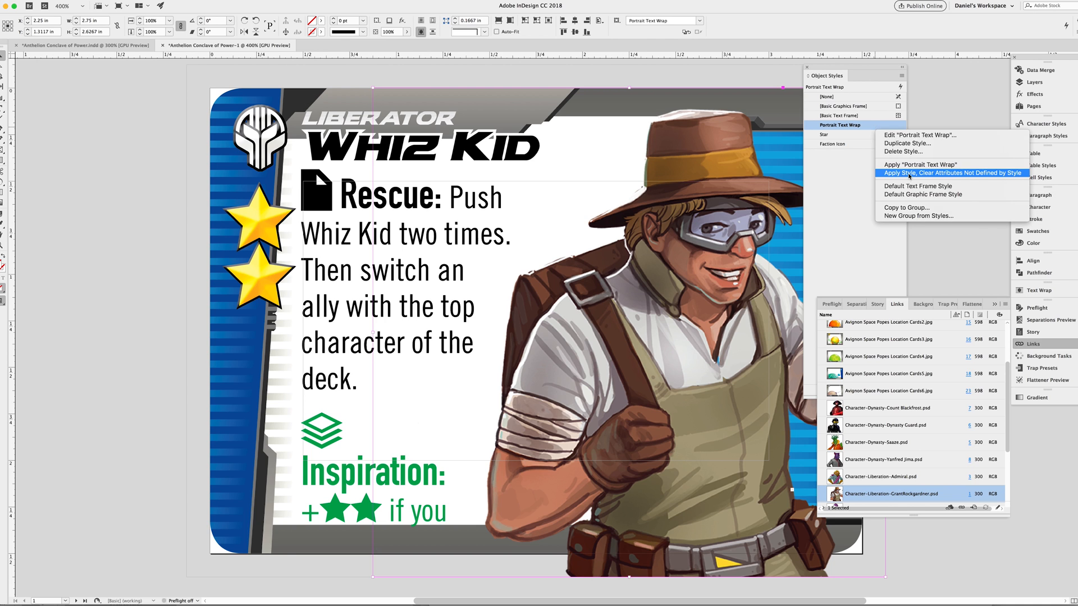
pyautogui.click(909, 174)
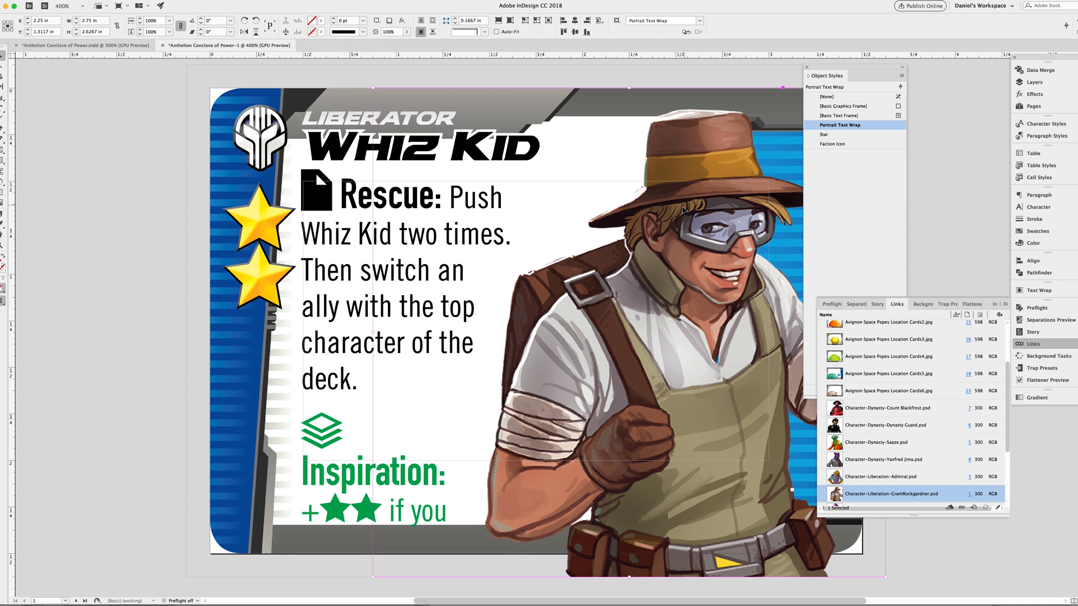
pyautogui.click(665, 321)
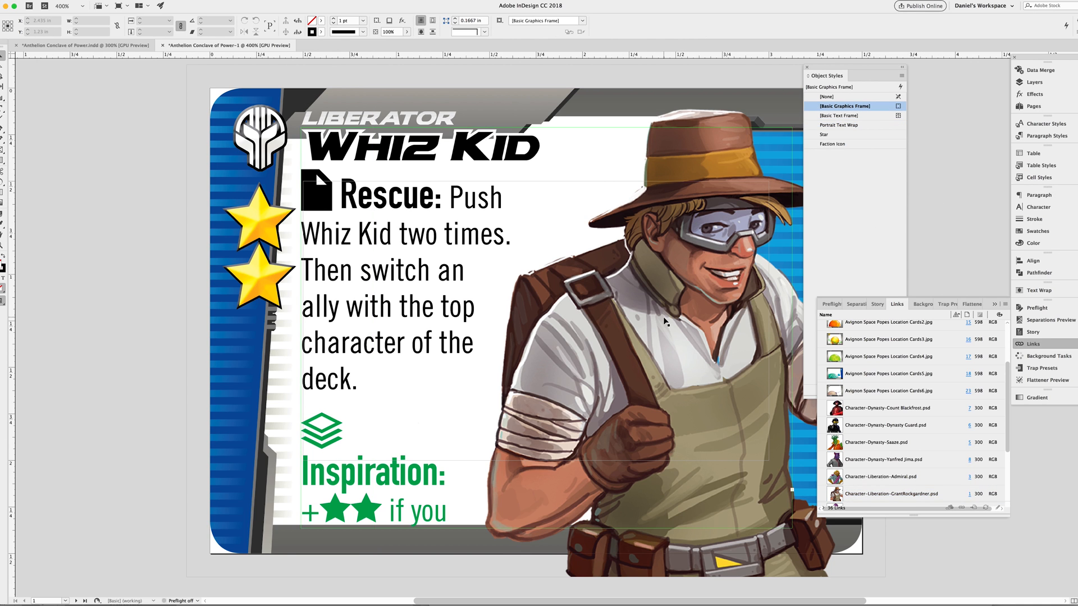
# - Reveal the Whiz Kid portrait's linked file in Finder
pyautogui.rightClick(870, 494)
pyautogui.rightClick(862, 499)
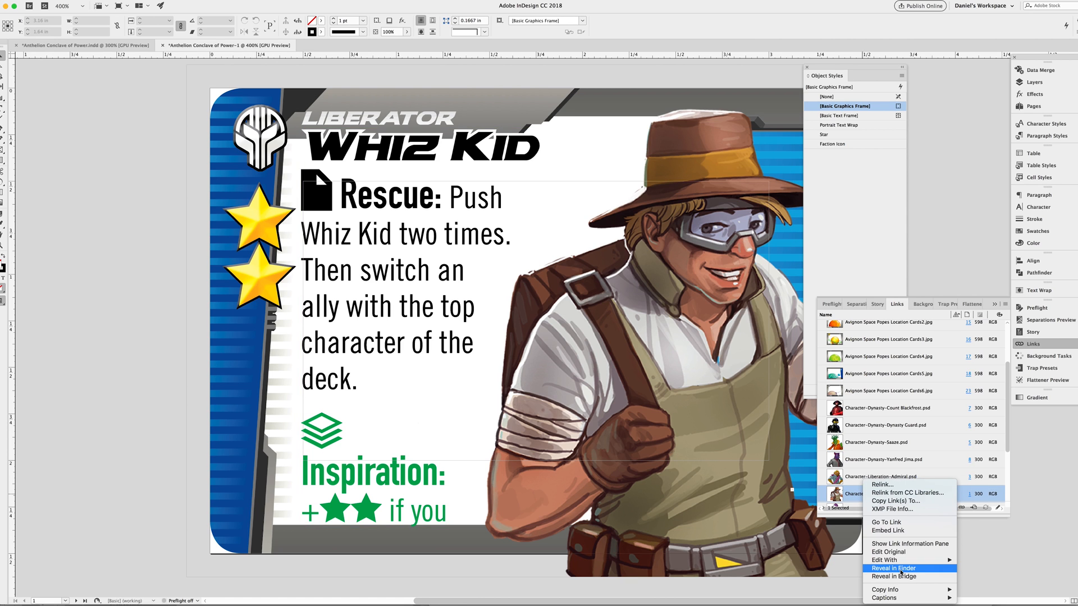
pyautogui.click(900, 569)
# - Open the linked Character-Liberation-GrantRockgardner.psd in Photoshop for editing
pyautogui.scroll(-3, 886, 435)
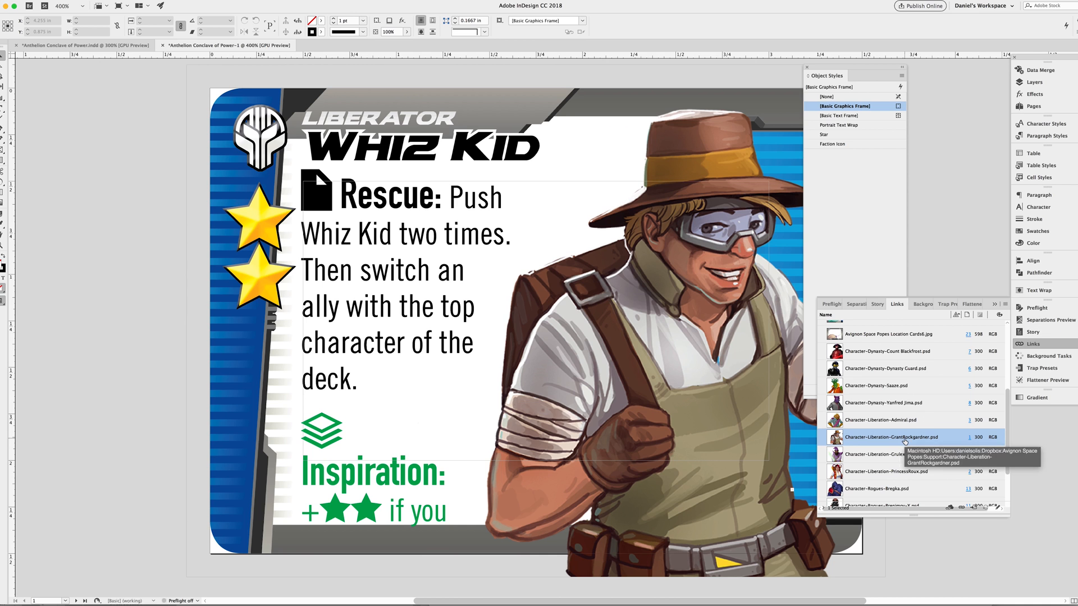
pyautogui.rightClick(905, 442)
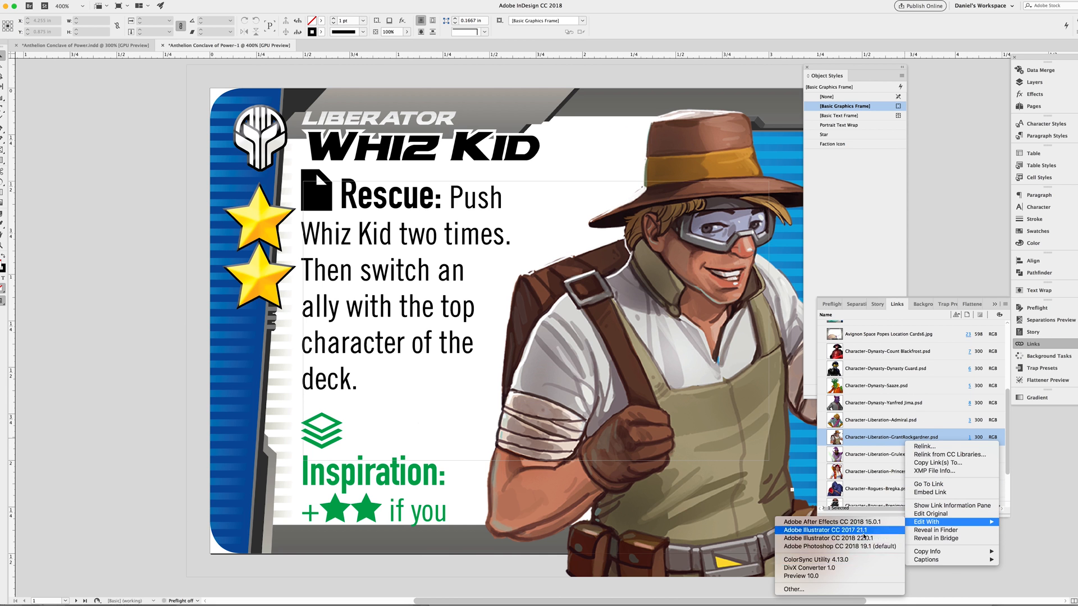
pyautogui.click(929, 516)
pyautogui.press('super+equal')
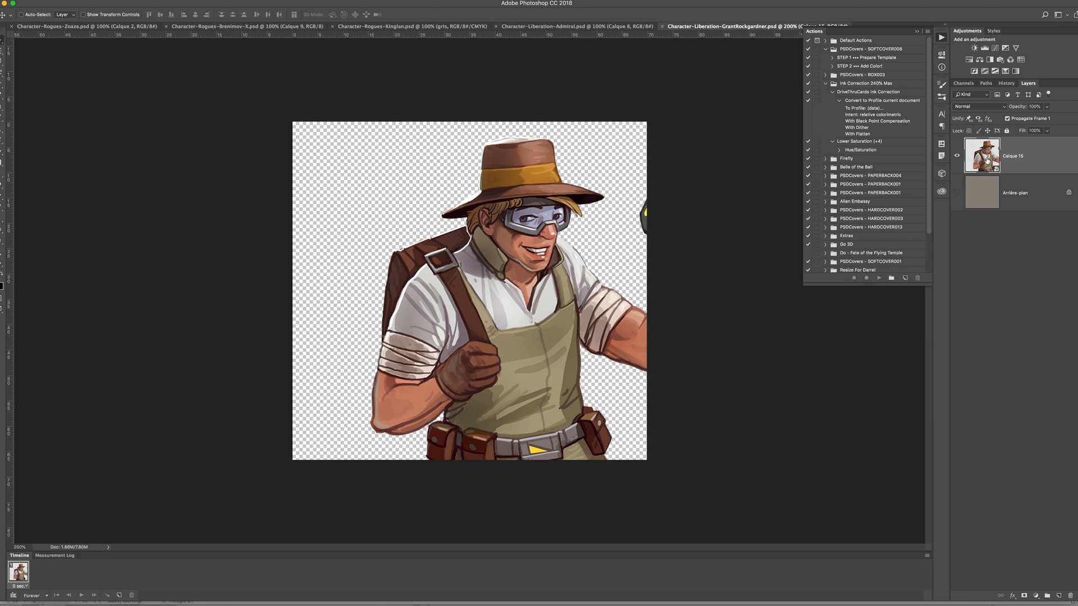
# - Rasterize the portrait layer and show the Arrière-plan layer behind it
pyautogui.rightClick(1015, 163)
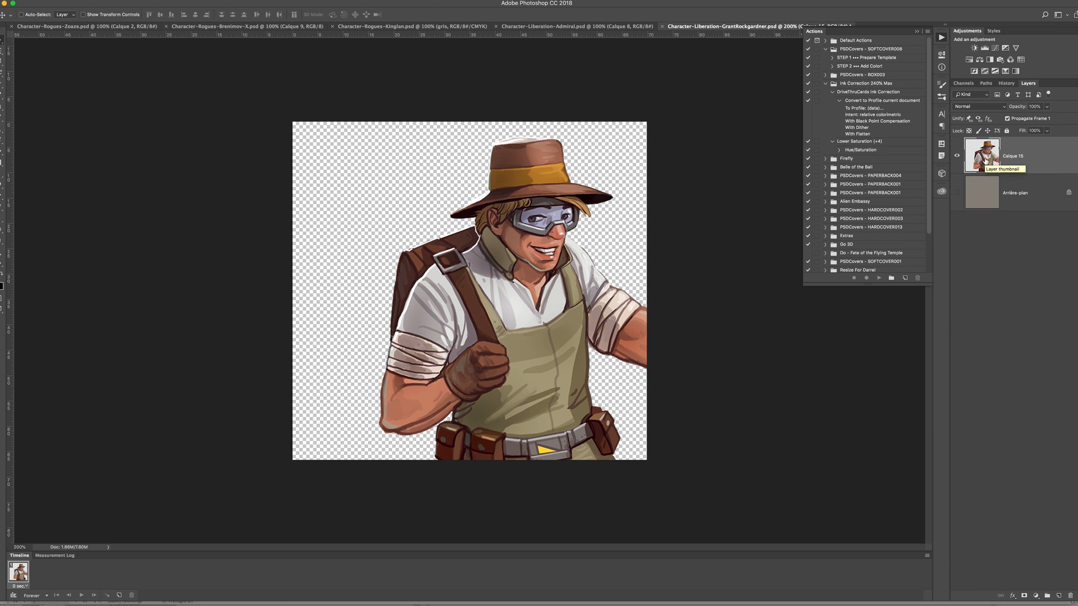
pyautogui.click(988, 193)
pyautogui.click(957, 193)
pyautogui.press('super+equal')
pyautogui.press('super+equal')
pyautogui.click(509, 210)
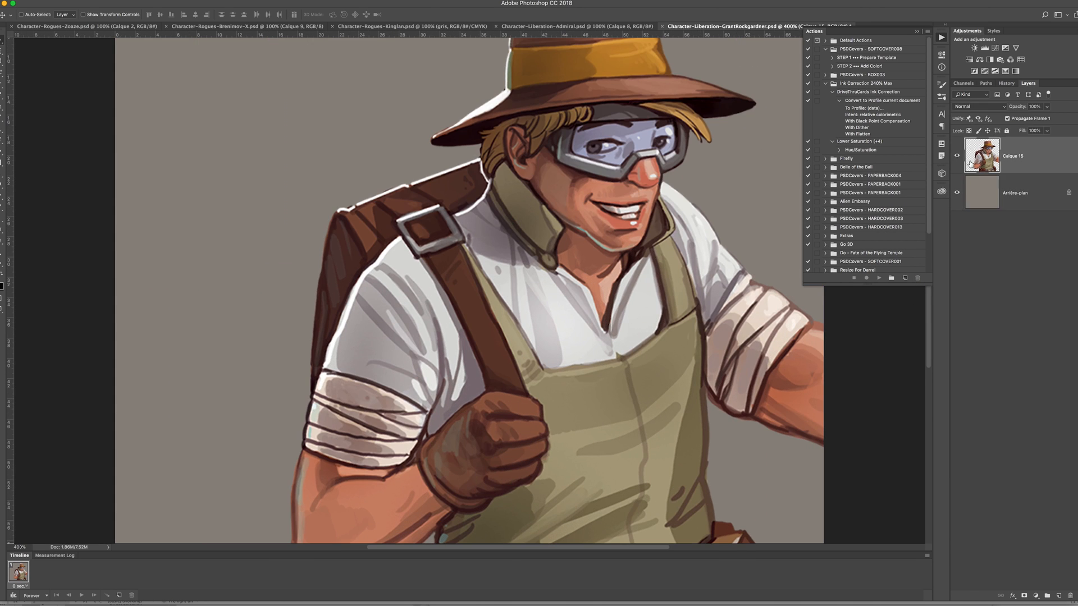
# - Mask out the area around the character using a Magic Wand selection, and hide the Arrière-plan layer
pyautogui.press('w')
pyautogui.click(169, 140)
pyautogui.scroll(3, 83, 122)
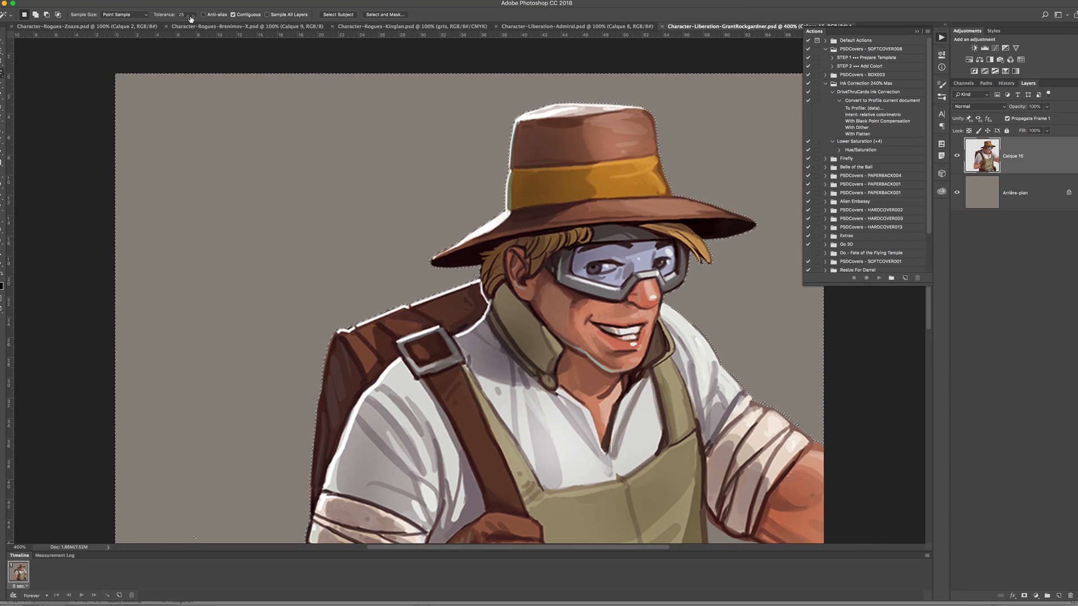
pyautogui.keyDown('alt'); pyautogui.click(1024, 596); pyautogui.keyUp('alt')
pyautogui.click(956, 192)
pyautogui.click(1005, 194)
pyautogui.press('v')
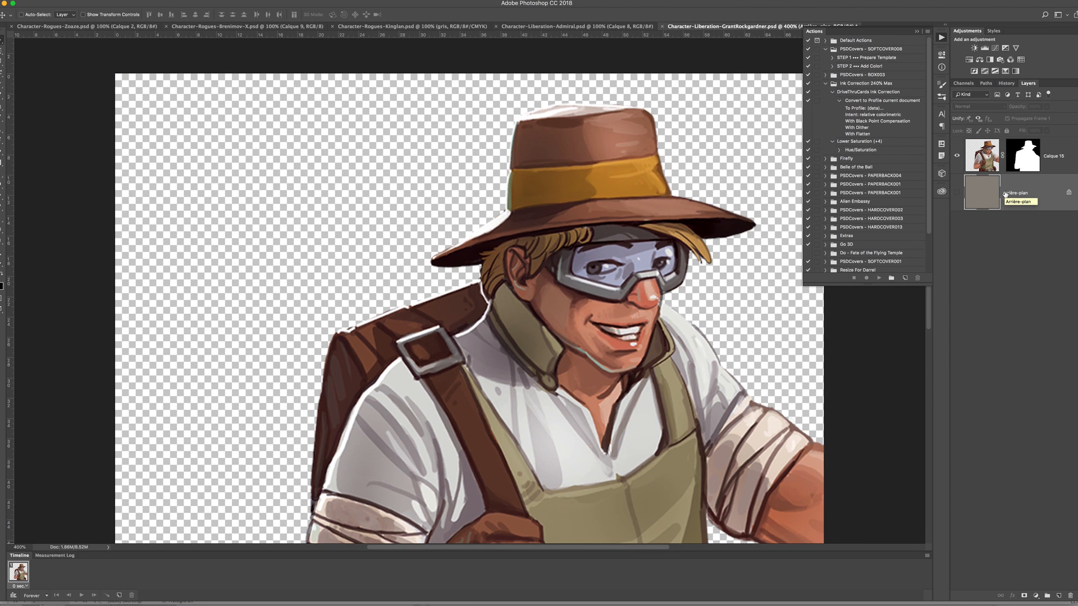
# - Nudge the masked portrait layer slightly to the right and check the text reflow on the Whiz Kid card in InDesign
pyautogui.click(993, 162)
pyautogui.press('Right')
pyautogui.press('Right')
pyautogui.press('Right')
pyautogui.press('Right')
pyautogui.press('Right')
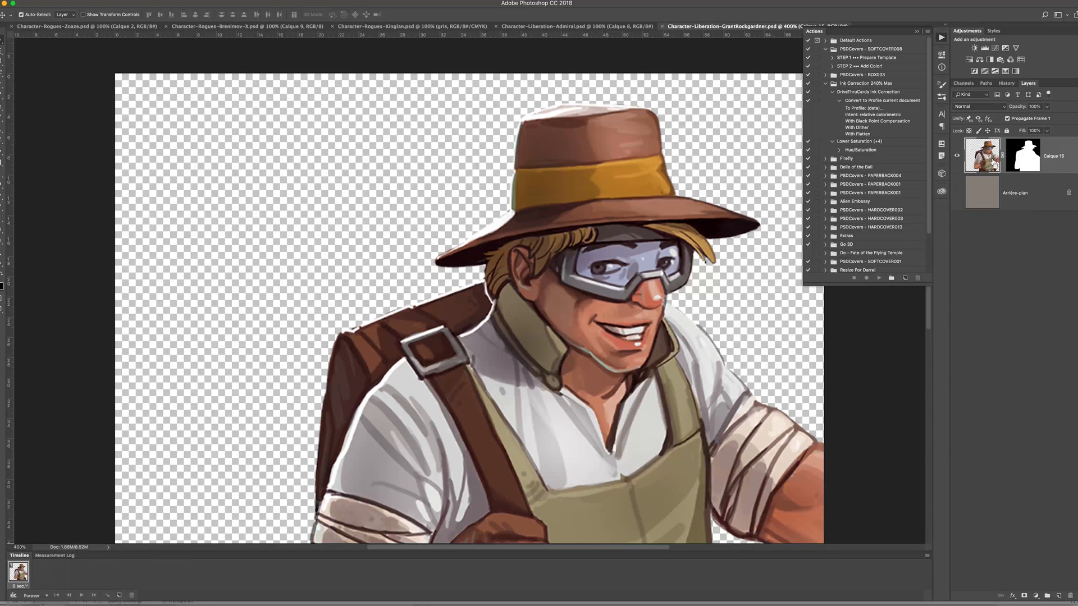
pyautogui.press('super+Tab')
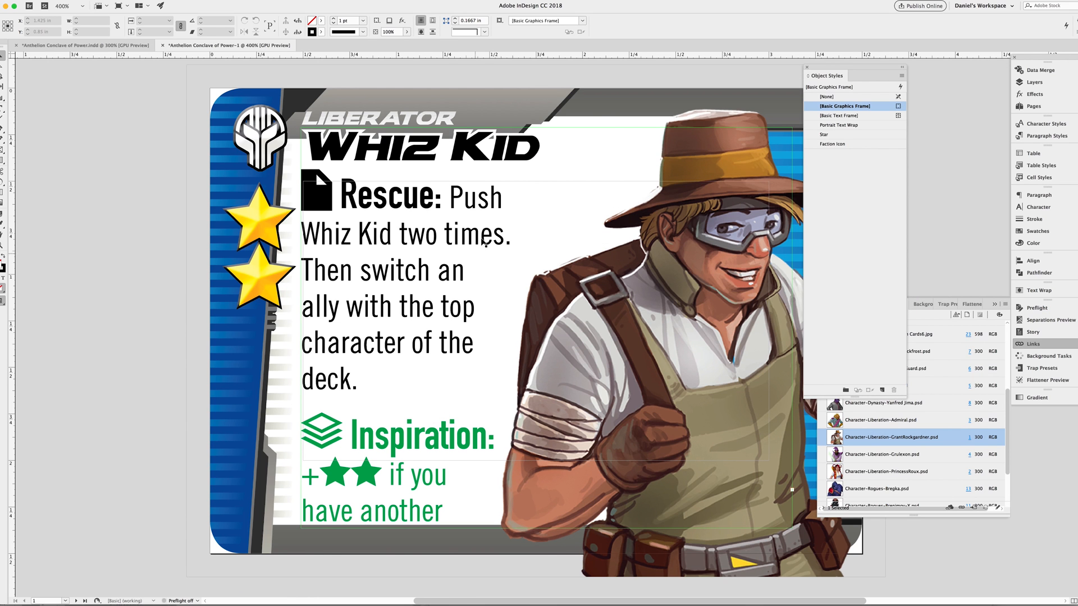
pyautogui.press('super+Tab')
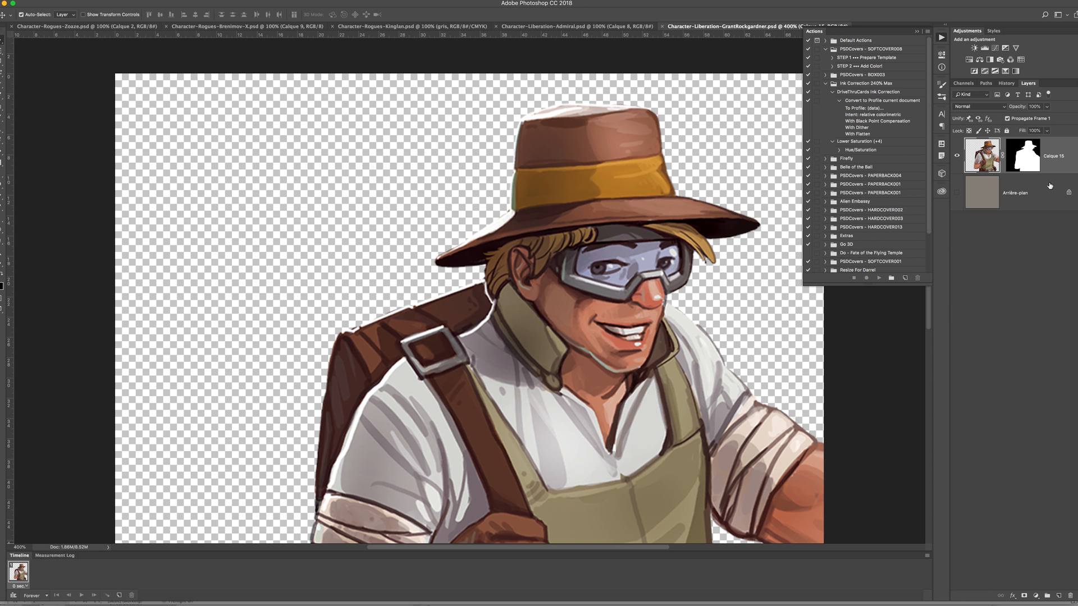
# - Rotate the portrait slightly counterclockwise with Free Transform, save the file, and update its modified link in InDesign
pyautogui.press('super+t')
pyautogui.press('super+minus')
pyautogui.moveTo(801, 67); pyautogui.dragTo(665, 219)
pyautogui.press('Return')
pyautogui.press('super+s')
pyautogui.press('super+Tab')
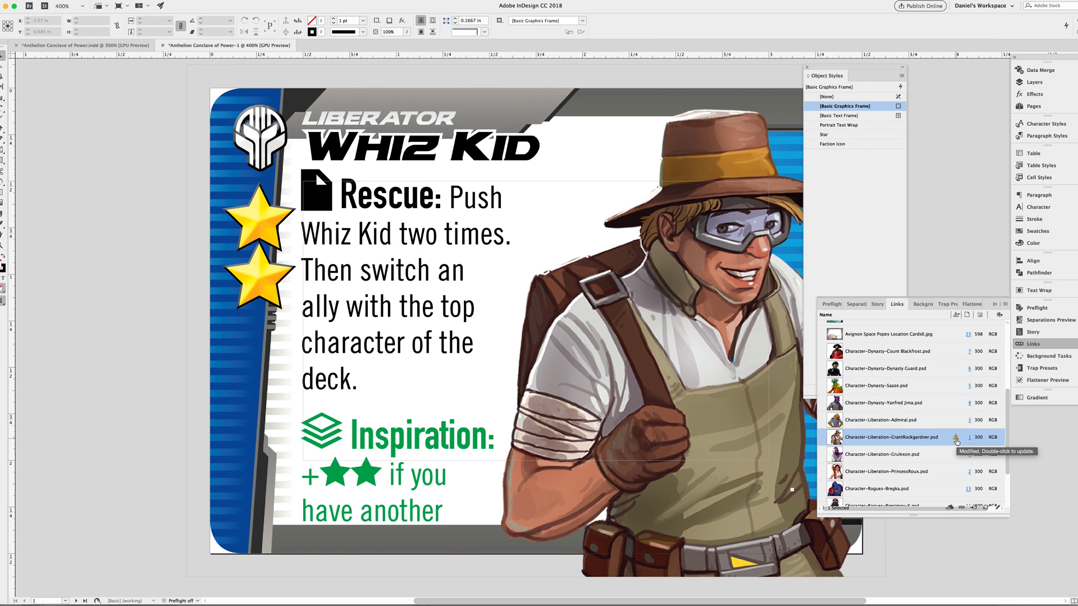
pyautogui.doubleClick(955, 438)
pyautogui.hscroll(5, 489, 249)
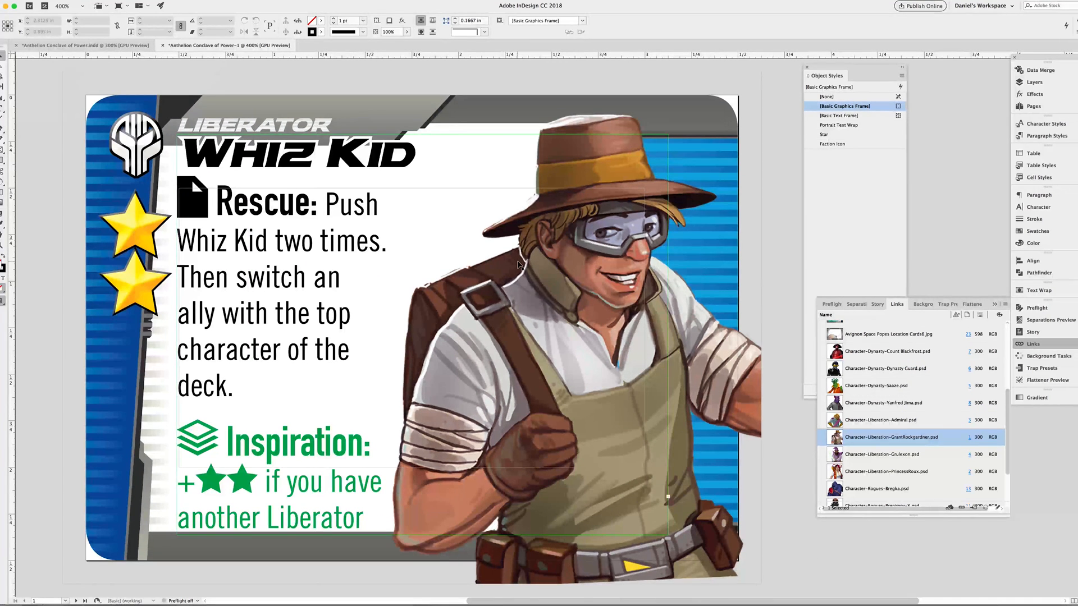
# - Move the Whiz Kid portrait further right in its Photoshop file, save it, and return to the card in InDesign
pyautogui.rightClick(872, 436)
pyautogui.click(898, 527)
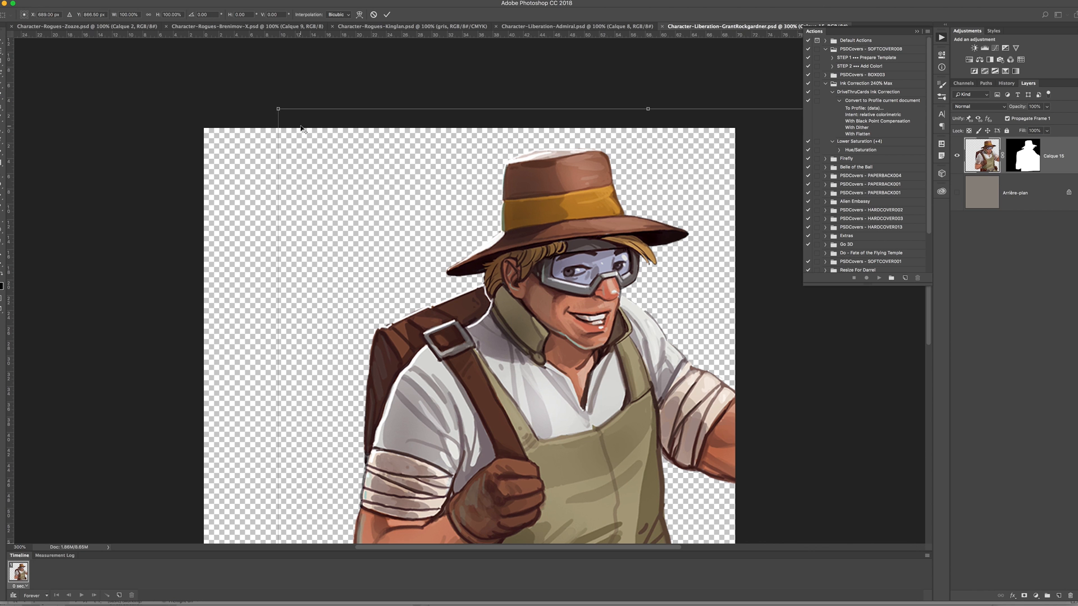
pyautogui.moveTo(441, 211); pyautogui.dragTo(473, 216)
pyautogui.press('Return')
pyautogui.press('super+s')
pyautogui.press('super+Tab')
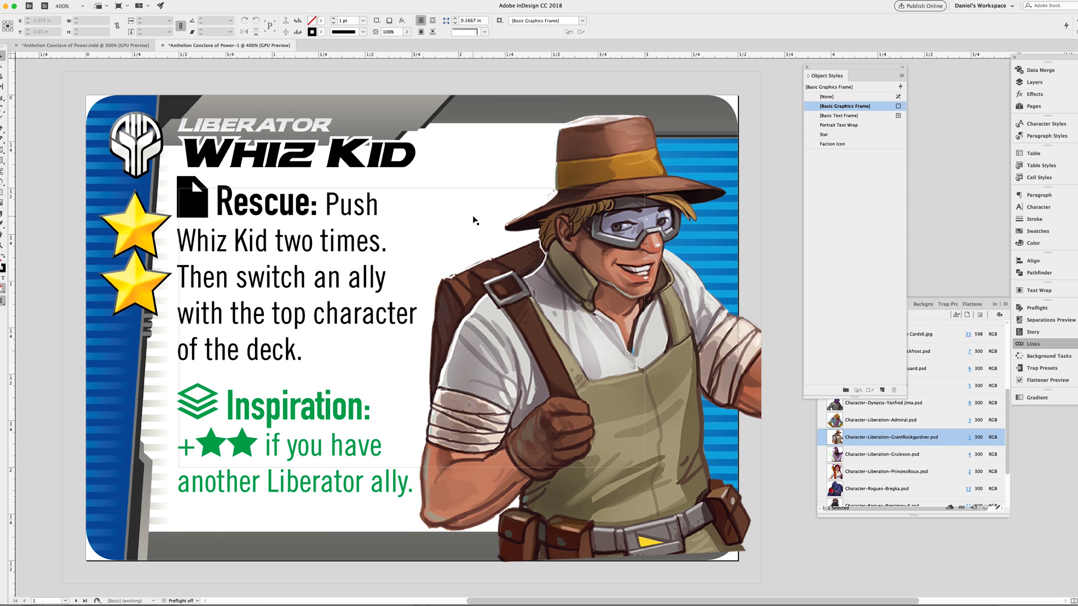
# - Go to the Diplomat card and open its linked Character-Liberation-PrincessRoux.psd in Photoshop, ready for Free Transform
pyautogui.click(1038, 71)
pyautogui.hotkey('shift', 'pagedown')
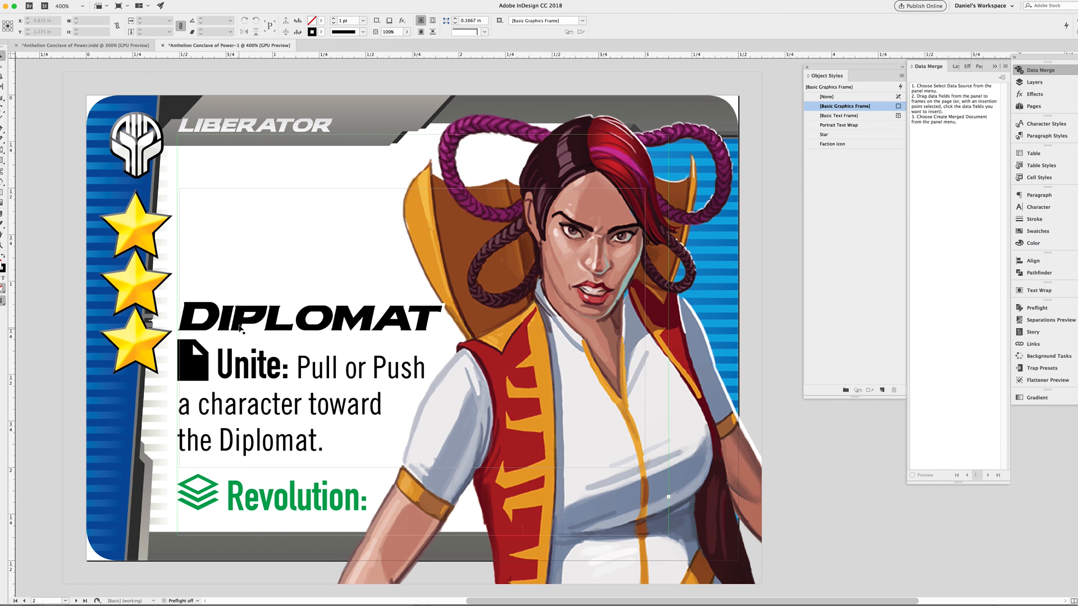
pyautogui.click(1033, 344)
pyautogui.click(753, 223)
pyautogui.scroll(-1, 882, 460)
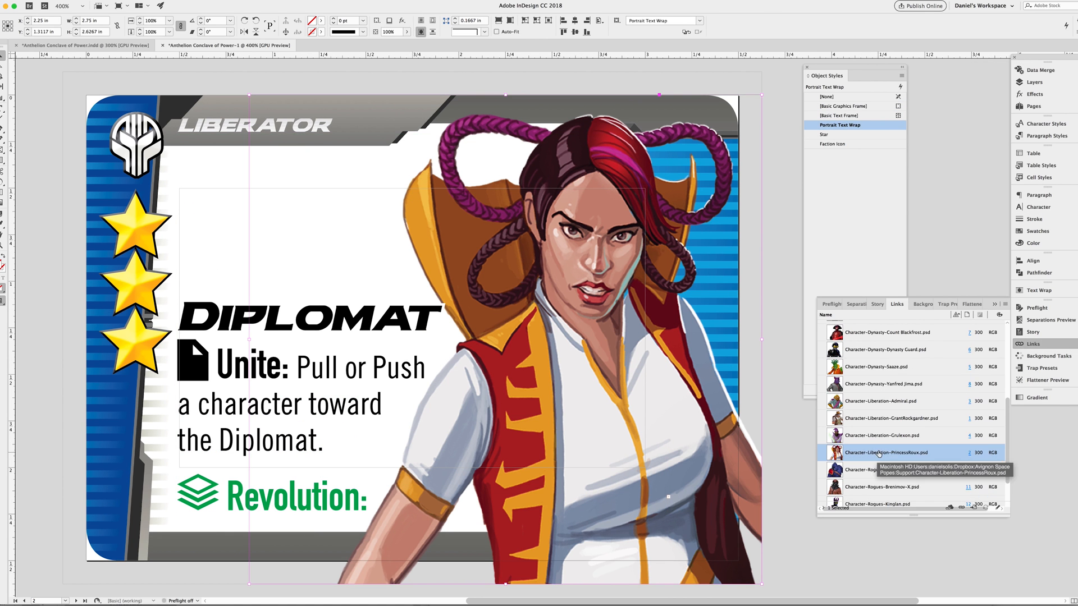
pyautogui.rightClick(877, 452)
pyautogui.click(904, 529)
pyautogui.press('super+t')
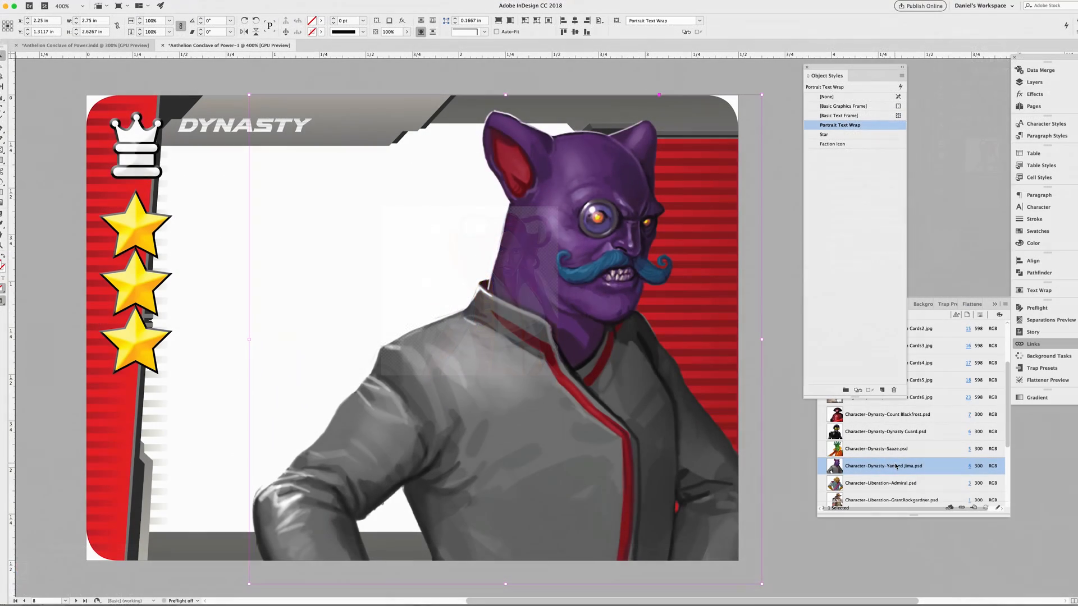
# - Open the Dynasty commander's linked portrait file in Photoshop, delete the Arrière-plan layer, and rasterize the portrait layer
pyautogui.rightClick(893, 462)
pyautogui.click(922, 538)
pyautogui.press('super+plus')
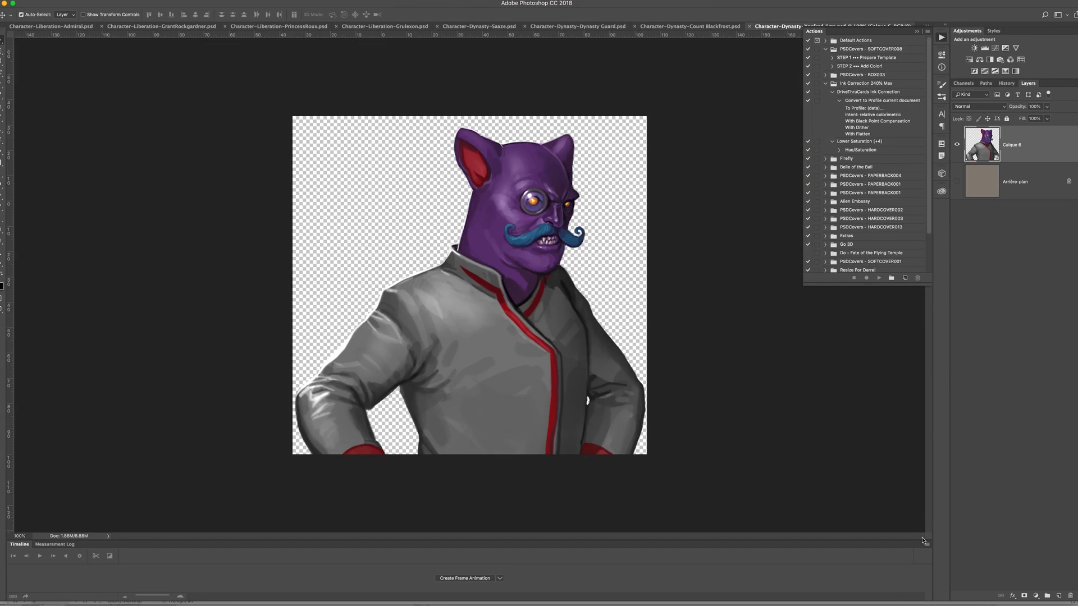
pyautogui.click(1013, 186)
pyautogui.press('BackSpace')
pyautogui.rightClick(1024, 151)
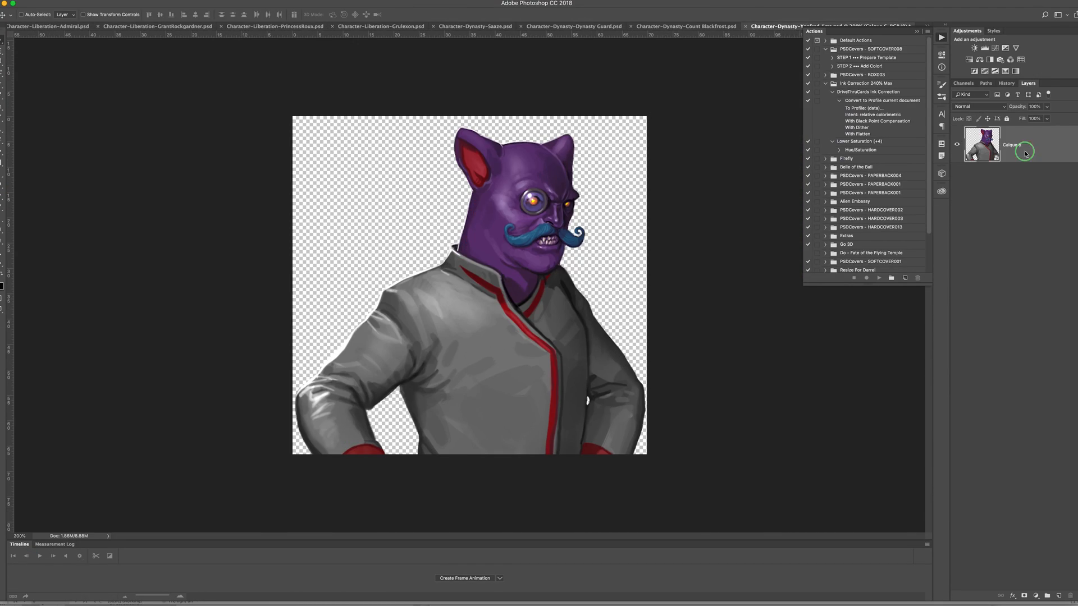
pyautogui.click(954, 289)
# - Inspect the portrait's edges with a Magic Wand selection of the transparent background, and clear the selection
pyautogui.press('w')
pyautogui.click(423, 234)
pyautogui.press('super+plus')
pyautogui.press('super+plus')
pyautogui.press('super+plus')
pyautogui.moveTo(312, 72); pyautogui.dragTo(326, 298)
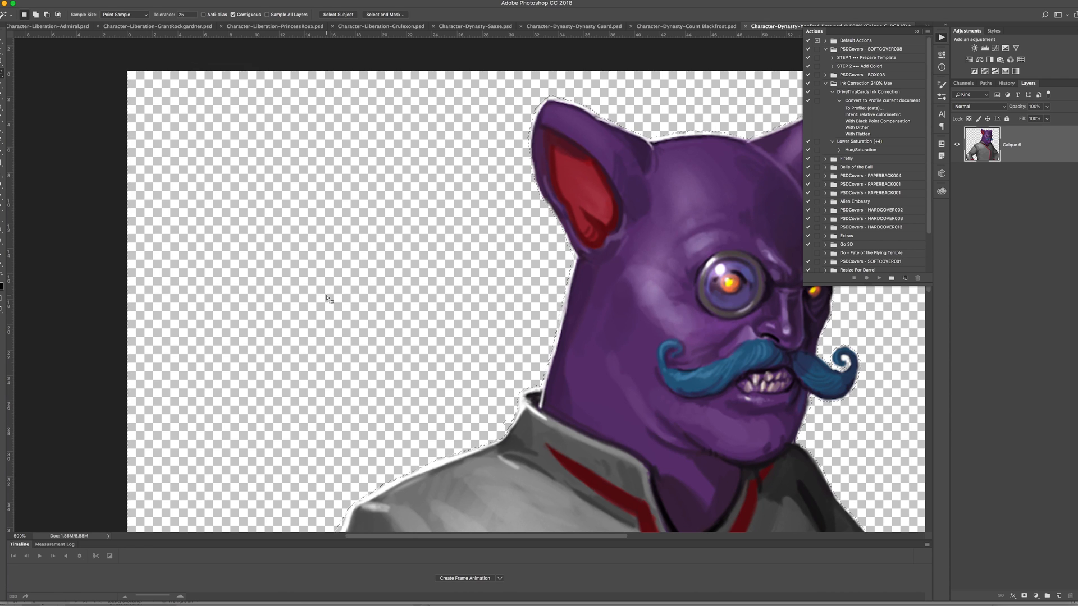
pyautogui.press('super+minus')
pyautogui.press('super+minus')
pyautogui.press('super+minus')
pyautogui.press('super+d')
# - Scale the commander portrait to about 93% with Free Transform and reposition it further right on the canvas
pyautogui.press('v')
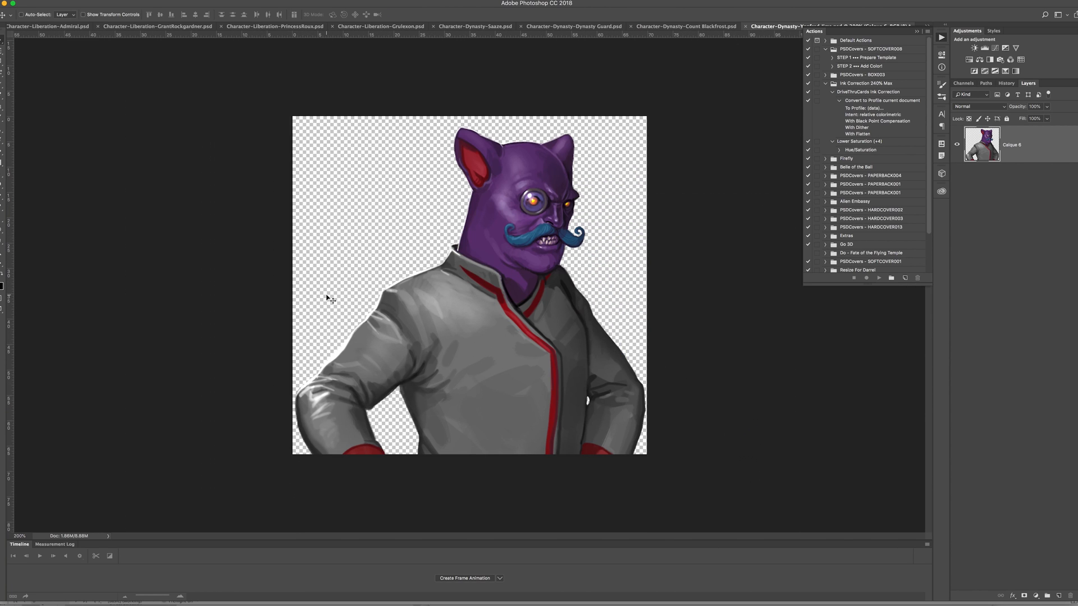
pyautogui.press('super+t')
pyautogui.moveTo(294, 125); pyautogui.dragTo(323, 187)
pyautogui.moveTo(437, 222); pyautogui.dragTo(439, 161)
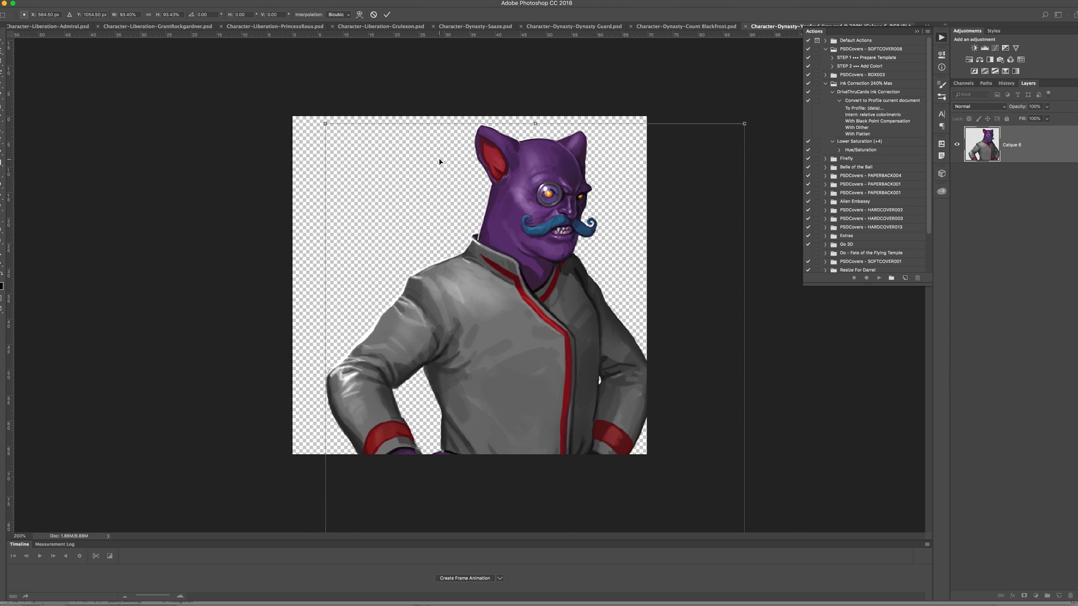
pyautogui.press('Return')
pyautogui.press('w')
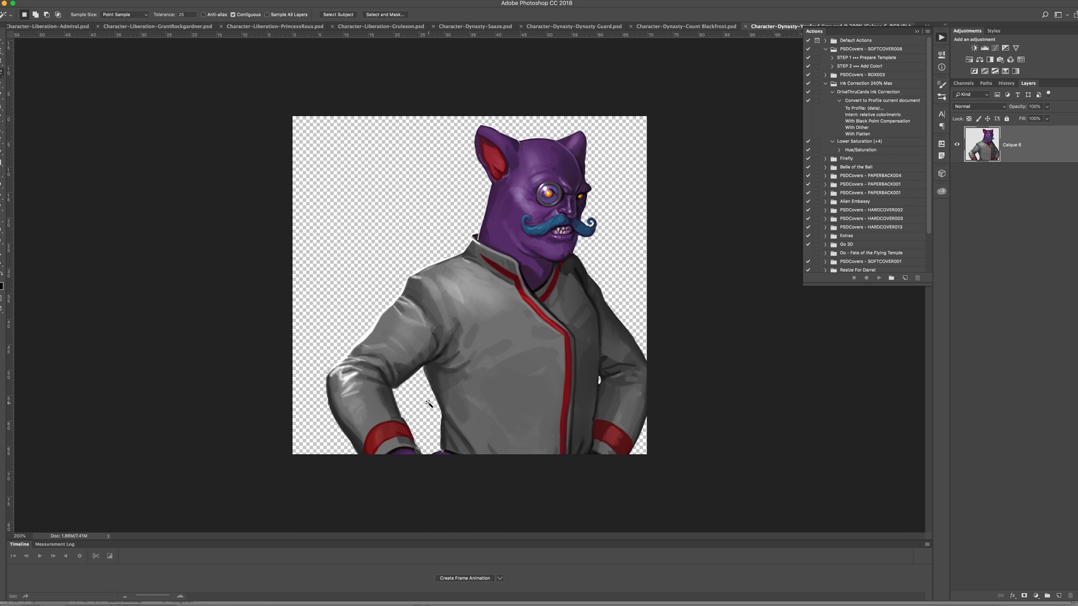
# - Save the portrait file and check the text frame on the Commander card in InDesign
pyautogui.press('super+s')
pyautogui.press('super+Tab')
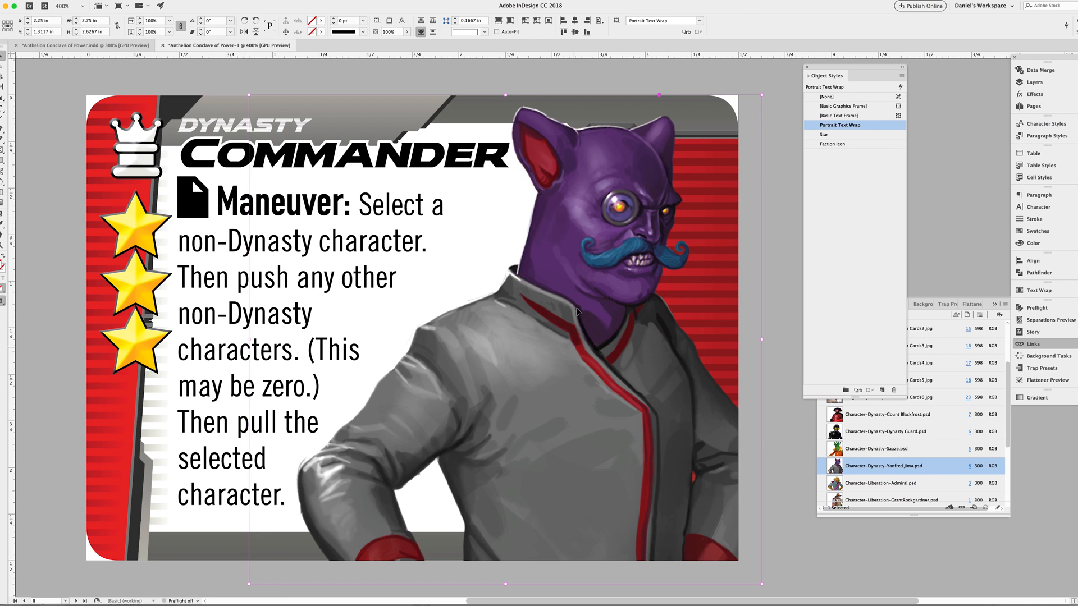
pyautogui.click(297, 186)
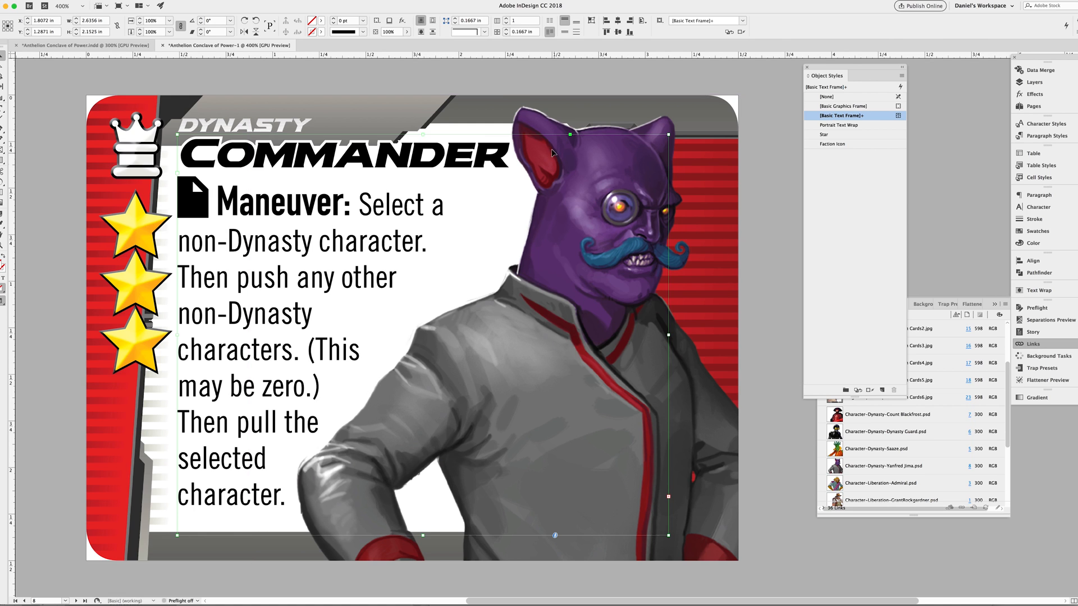
pyautogui.click(510, 79)
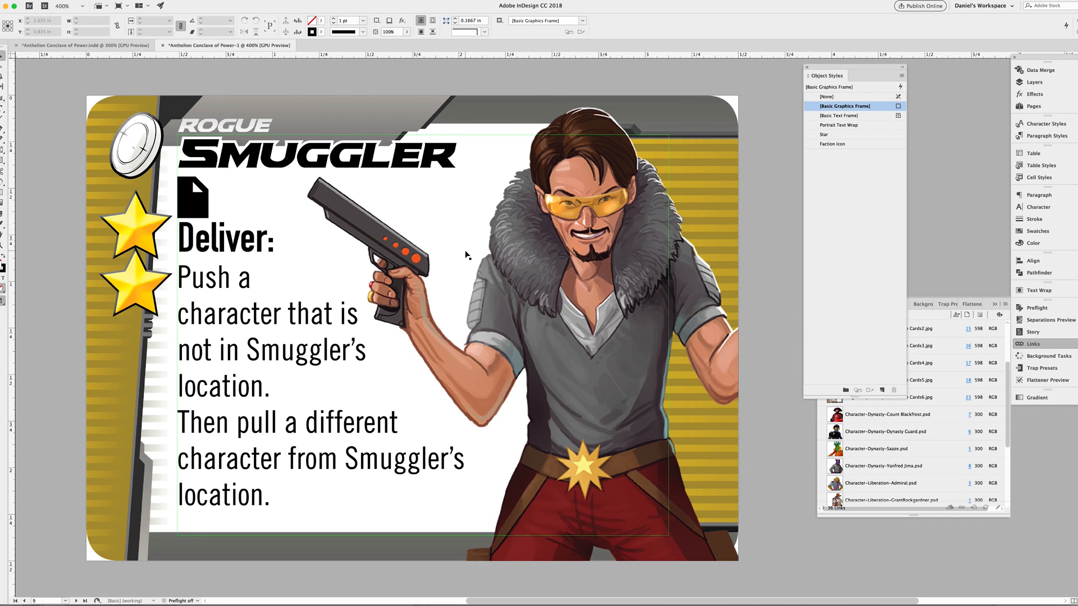
# - Open the Smuggler portrait's linked file in Photoshop for editing
pyautogui.click(882, 483)
pyautogui.scroll(-3, 894, 400)
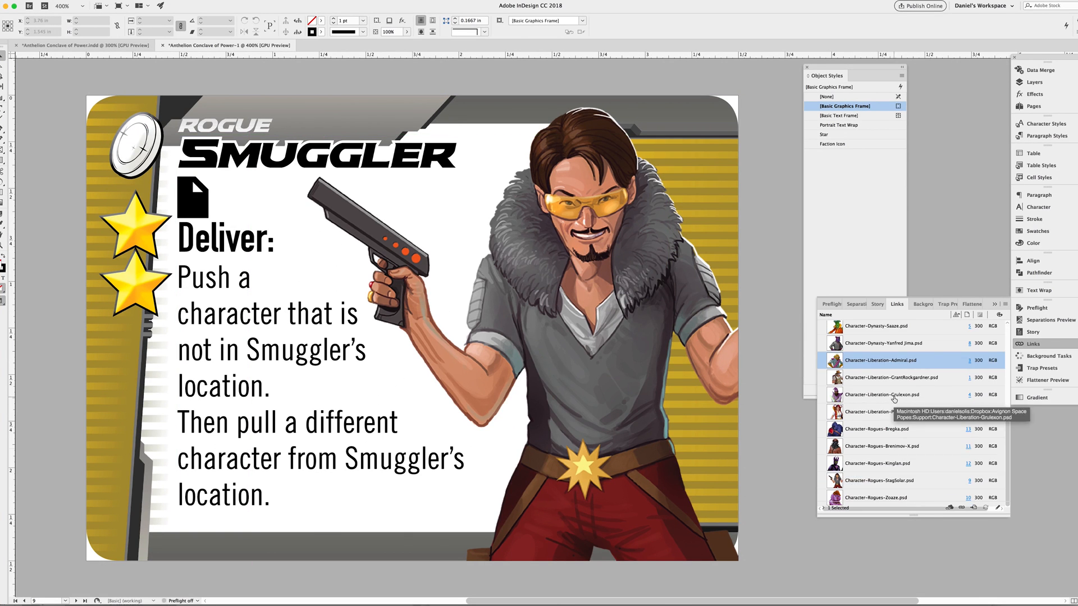
pyautogui.rightClick(893, 481)
pyautogui.click(928, 555)
# - Rotate the Smuggler portrait a few degrees clockwise and shift it right with Free Transform, save the file and return to InDesign
pyautogui.press('super+t')
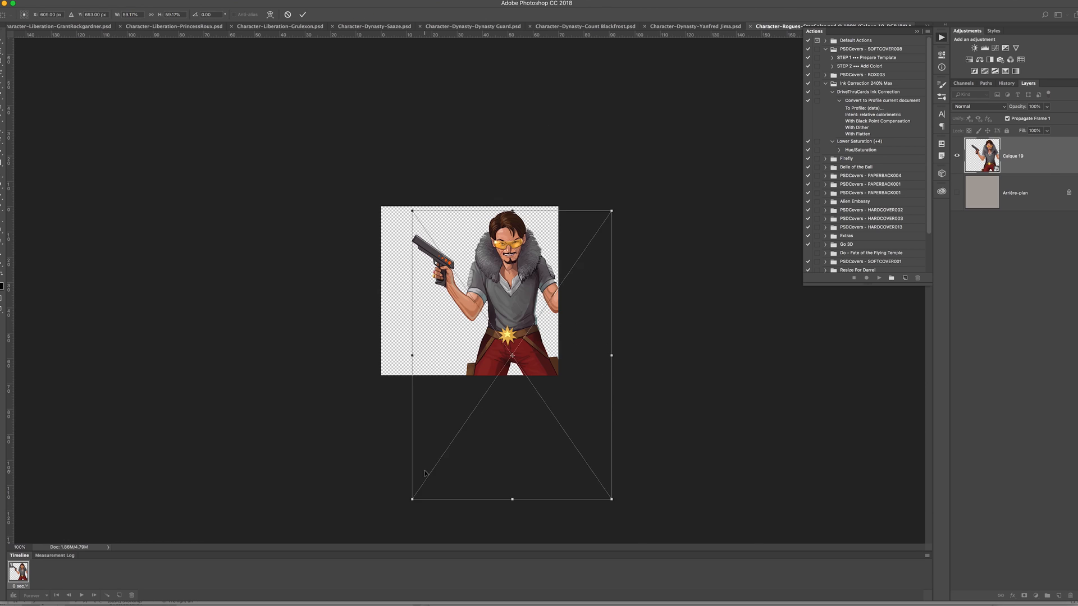
pyautogui.press('super+=')
pyautogui.moveTo(589, 102); pyautogui.dragTo(608, 104)
pyautogui.moveTo(572, 178); pyautogui.dragTo(586, 183)
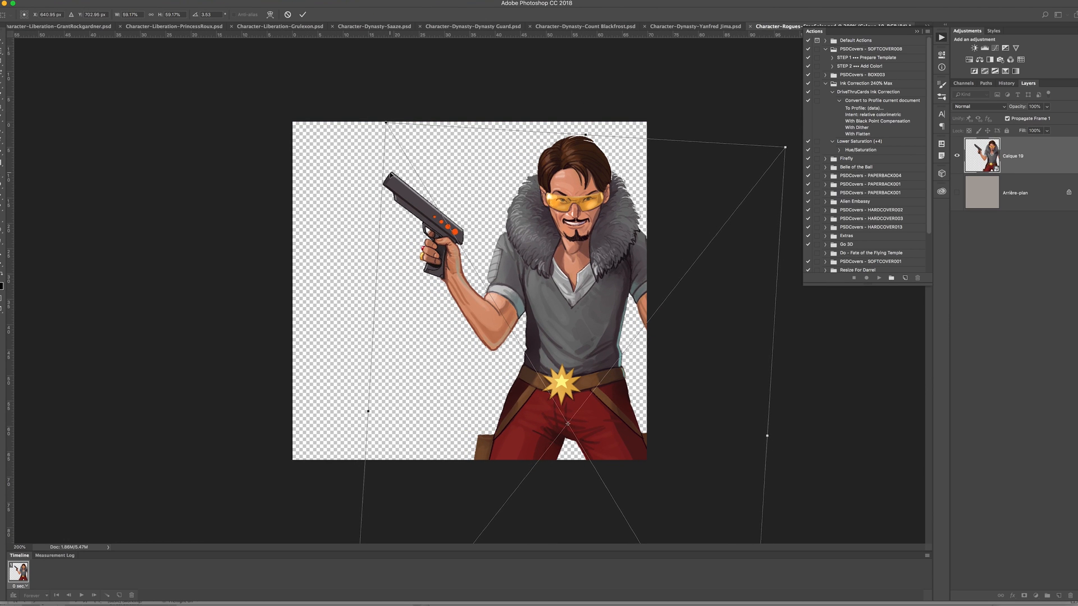
pyautogui.press('Return')
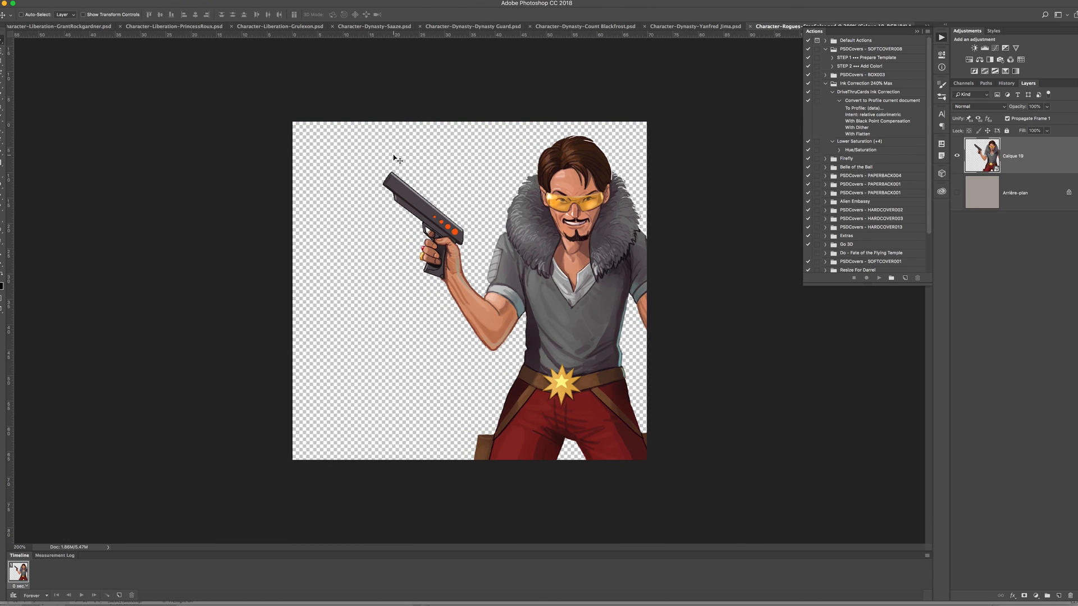
pyautogui.press('super+s')
pyautogui.press('super+Tab')
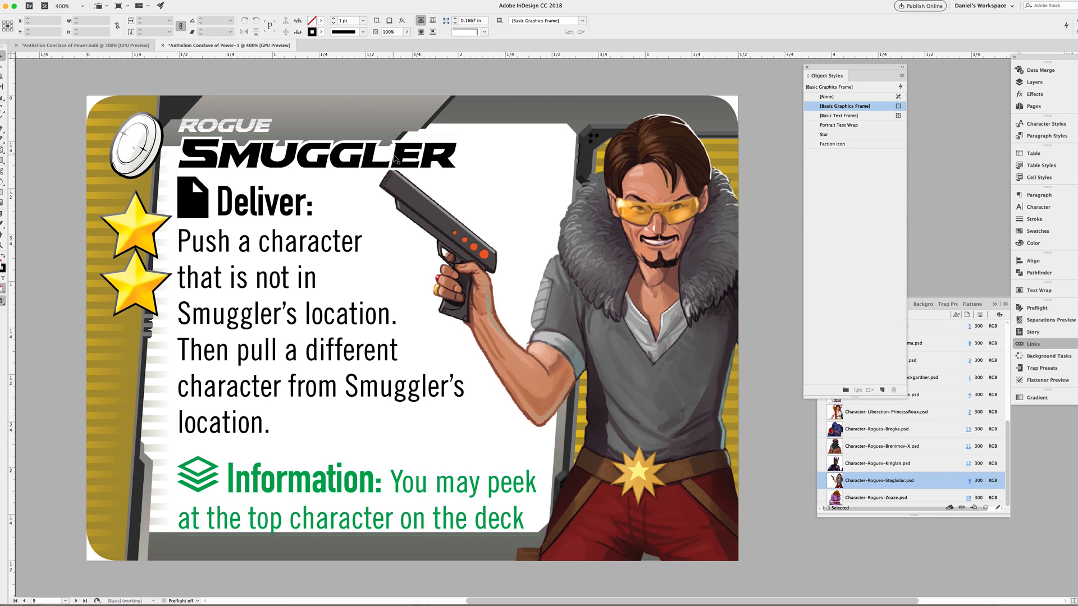
# - Try extending the Smuggler card's text frame downward to see the overset rules text, and undo the resize
pyautogui.click(246, 294)
pyautogui.doubleClick(423, 537)
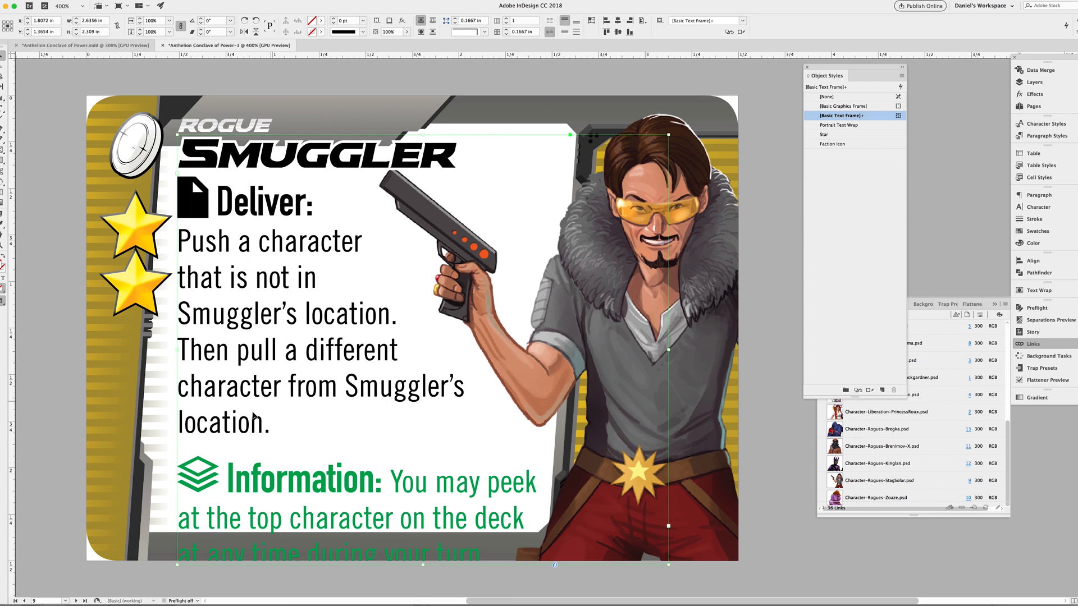
pyautogui.press('super+z')
pyautogui.press('t')
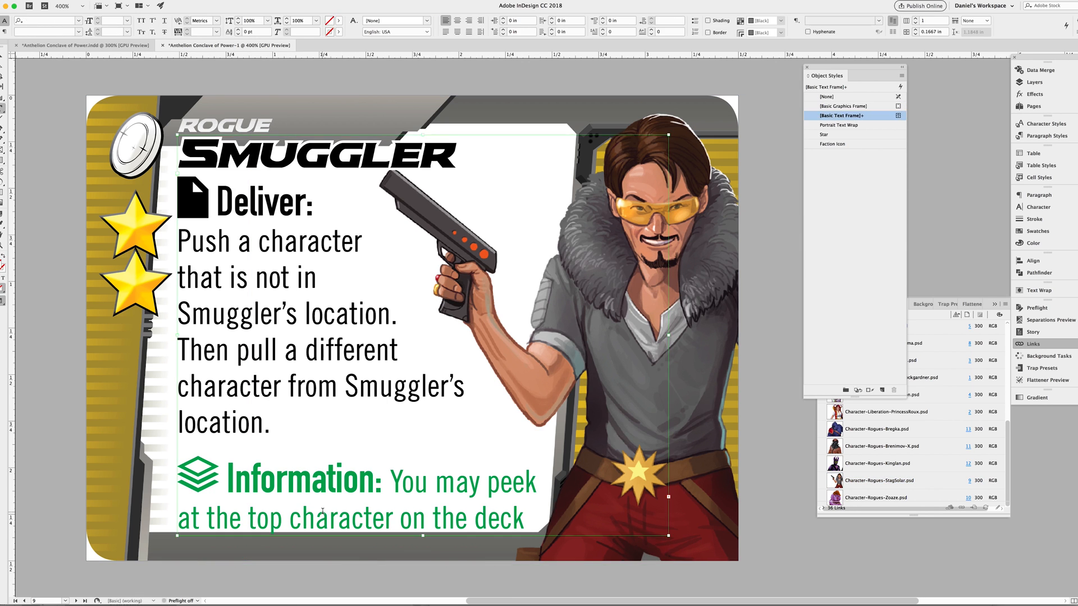
pyautogui.press('super+Tab')
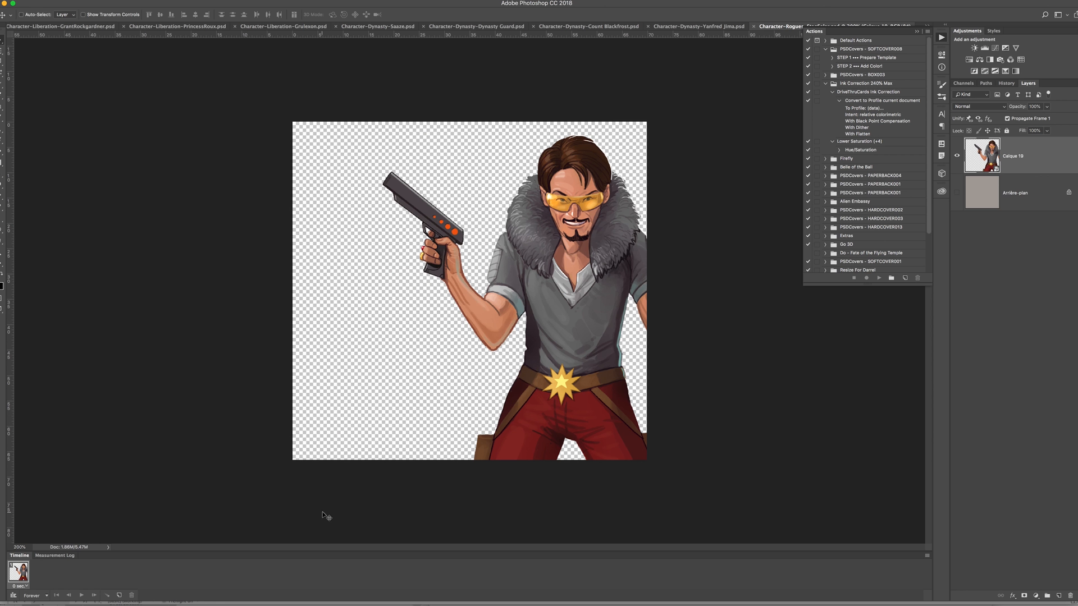
pyautogui.press('super+Tab')
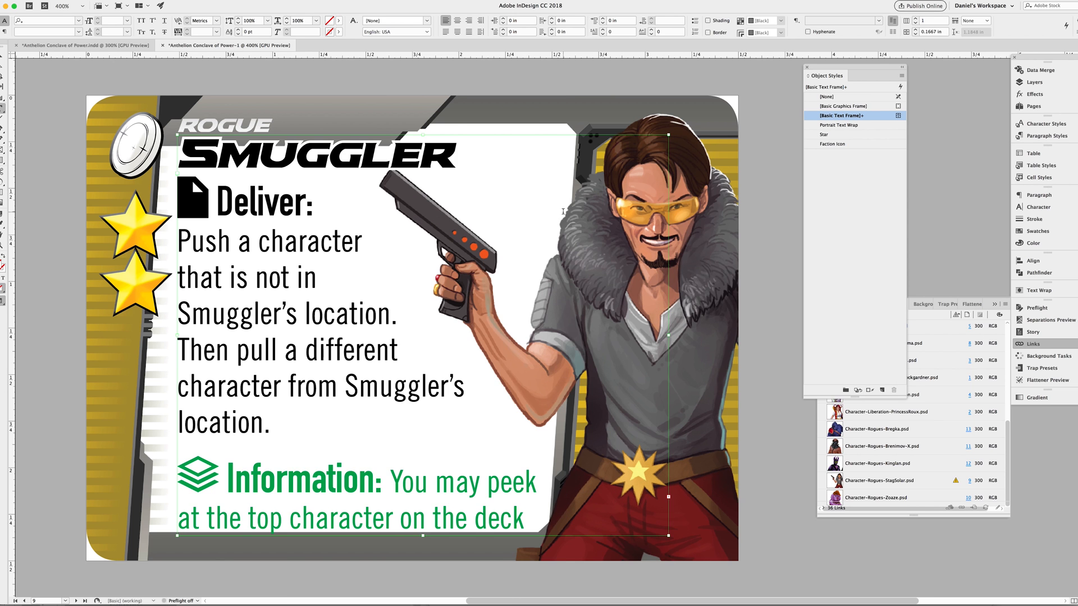
# - Scale the Smuggler portrait to about 56% and nudge it right in Photoshop, save it, and update its link on the card
pyautogui.press('super+Tab')
pyautogui.press('super+t')
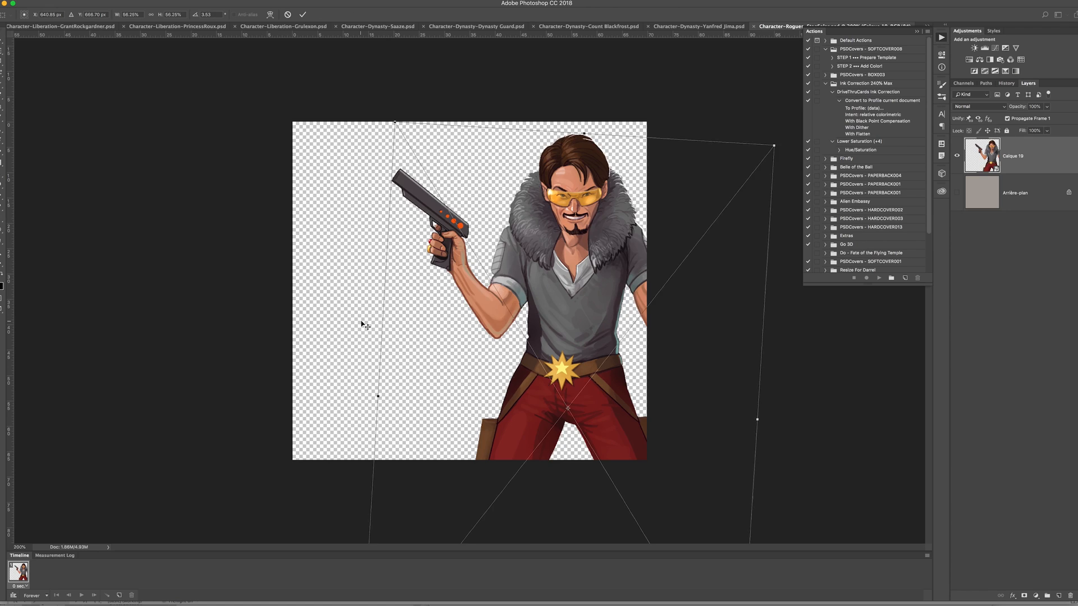
pyautogui.moveTo(574, 104); pyautogui.dragTo(556, 103)
pyautogui.hotkey('shift', 'Right')
pyautogui.press('Return')
pyautogui.press('super+s')
pyautogui.press('super+Tab')
pyautogui.click(955, 480)
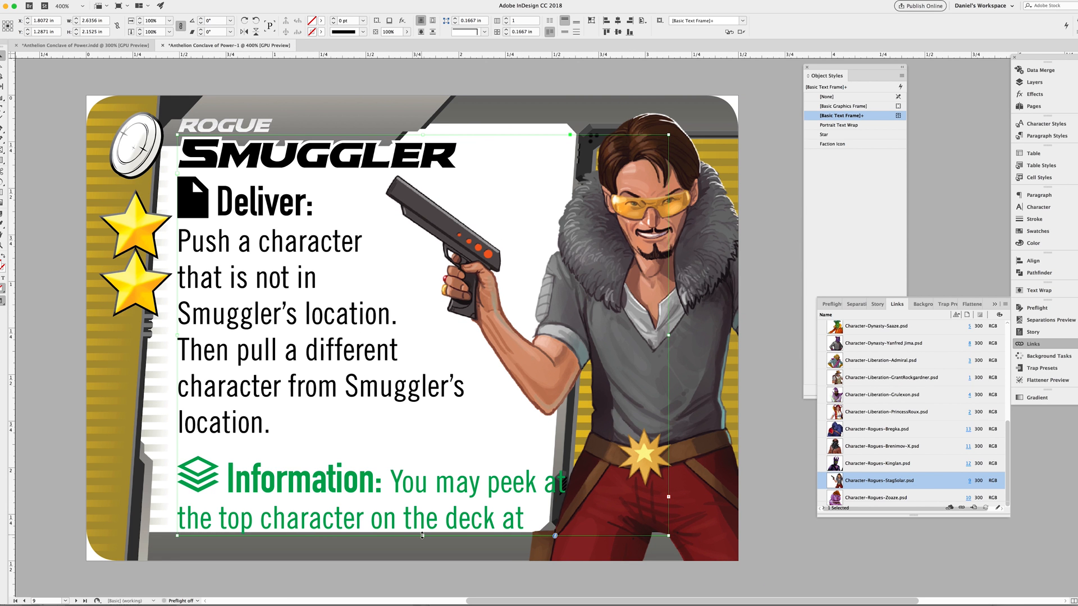
# - Set the font size of the Effect Text paragraph style to 11.5 pt
pyautogui.doubleClick(255, 306)
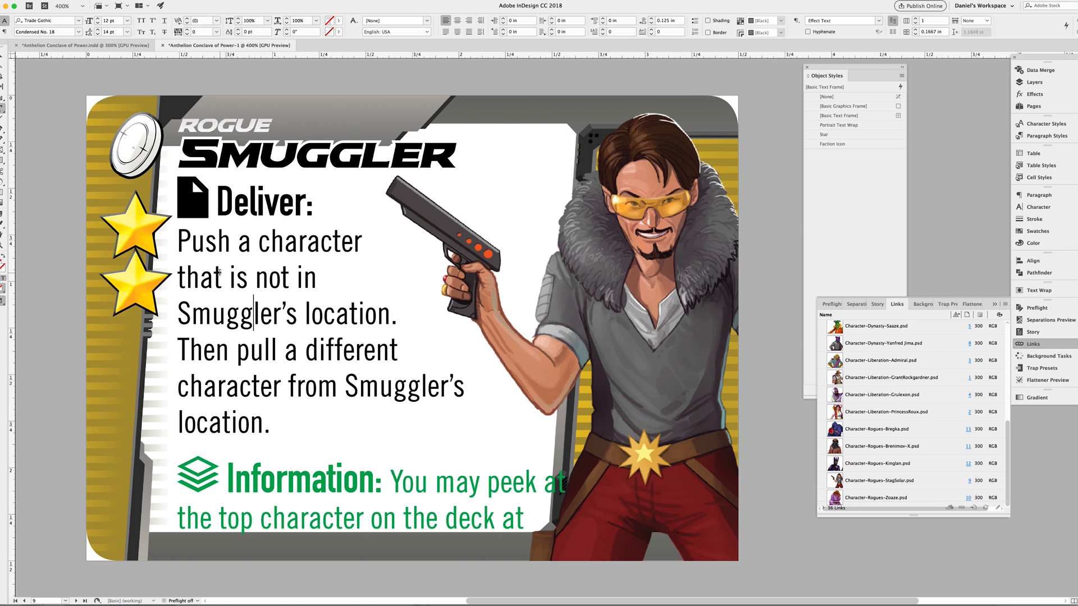
pyautogui.click(1045, 136)
pyautogui.doubleClick(943, 163)
pyautogui.click(737, 51)
pyautogui.click(842, 101)
pyautogui.press('BackSpace')
pyautogui.write('1.5')
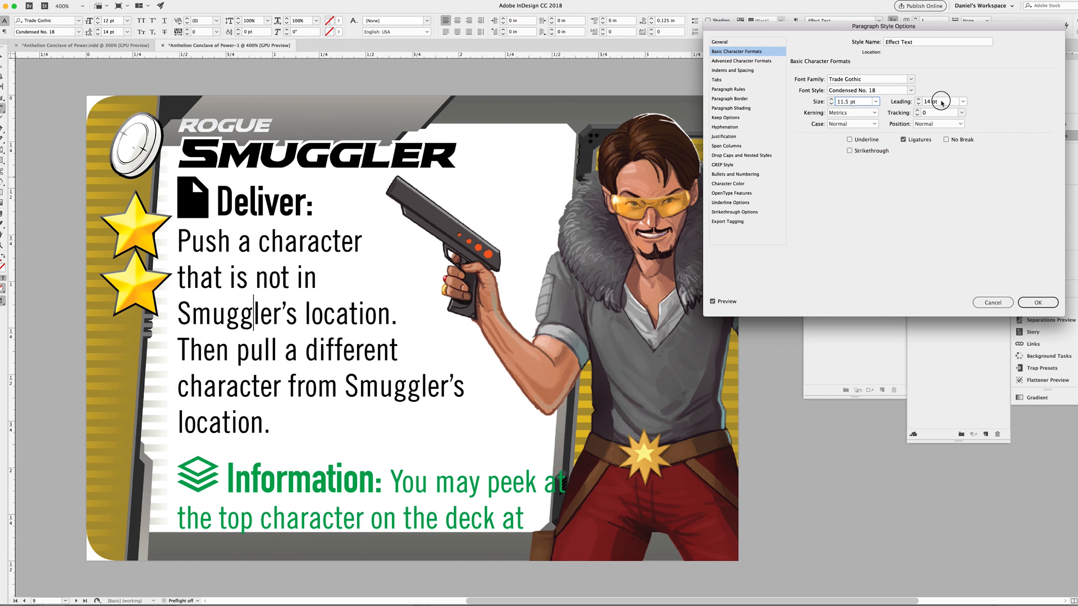
pyautogui.click(941, 101)
pyautogui.press('Return')
pyautogui.press('Escape')
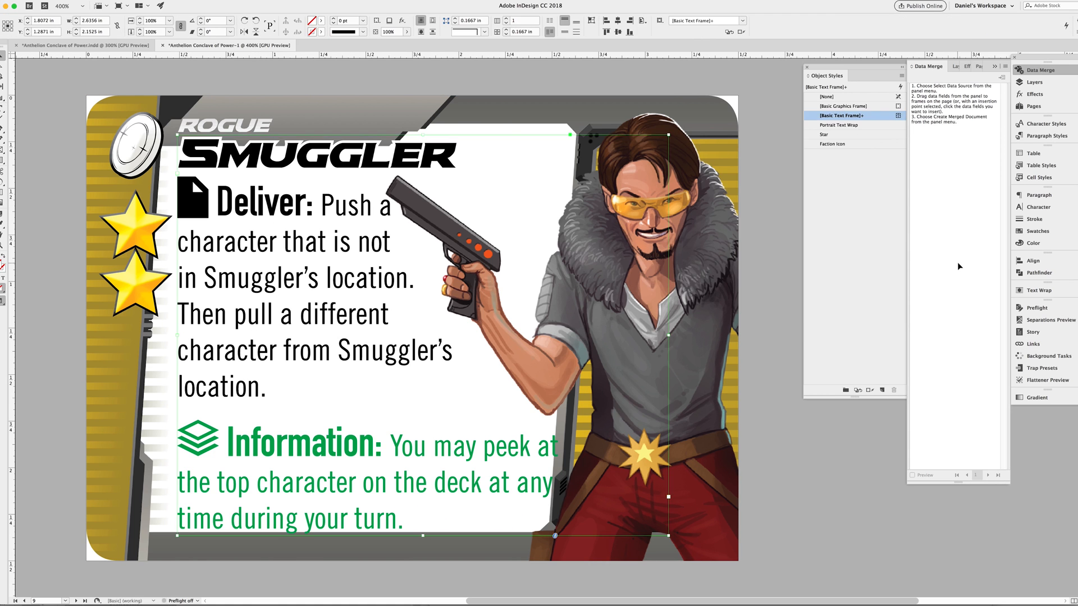
# - Open the Smuggler portrait's linked file, shift the portrait left, and check the text frame on the card
pyautogui.click(1033, 344)
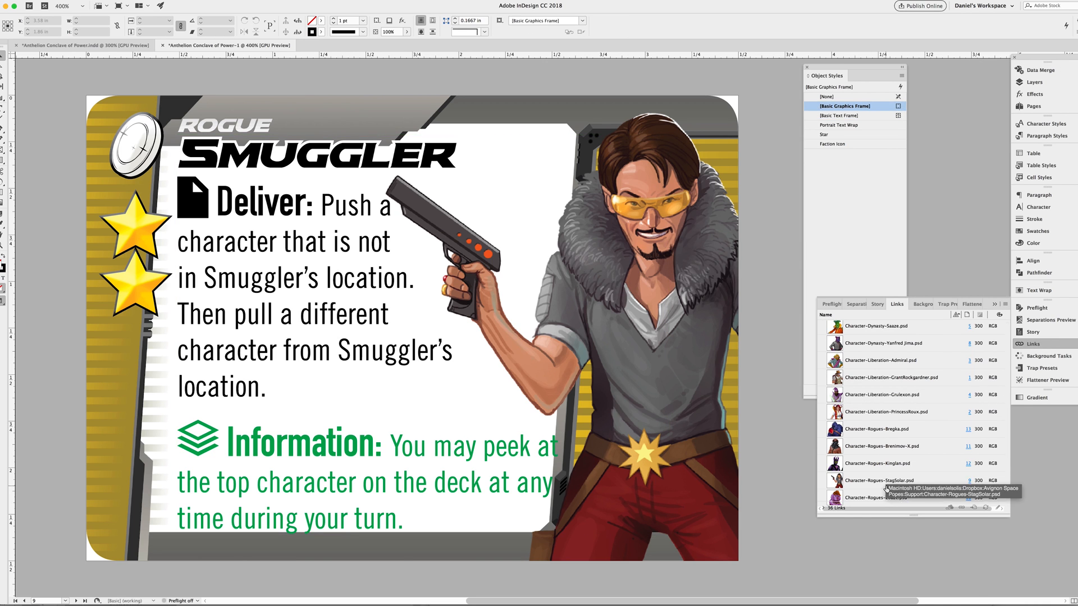
pyautogui.rightClick(884, 480)
pyautogui.click(908, 553)
pyautogui.press('super+Tab')
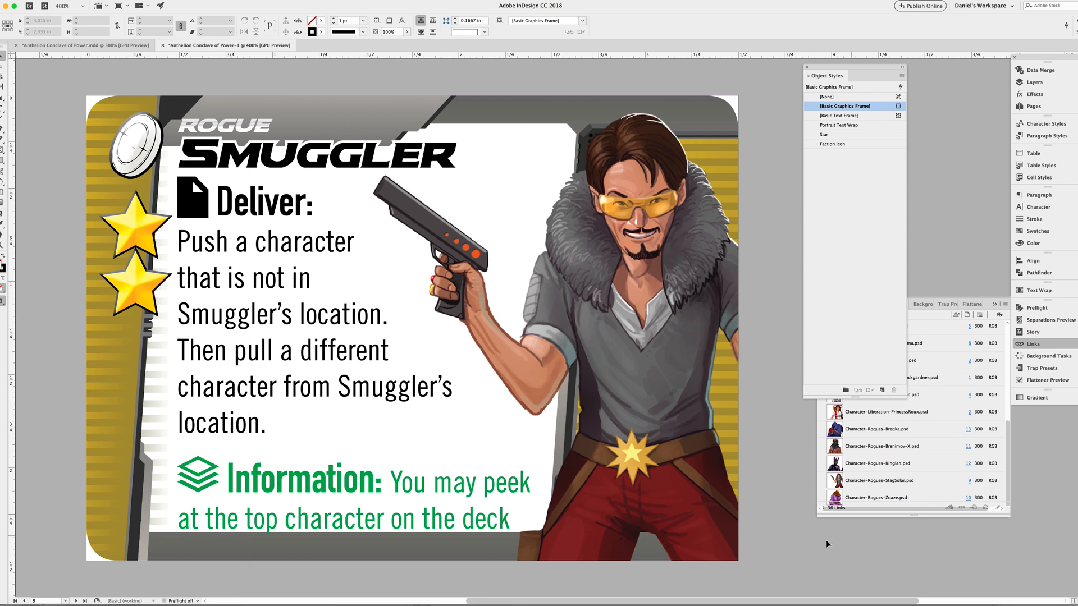
pyautogui.click(422, 535)
pyautogui.moveTo(423, 536)
pyautogui.mouseDown()
pyautogui.moveTo(422, 562)
pyautogui.moveTo(423, 536)
pyautogui.mouseUp()
# - Nudge the Smuggler portrait back to the right, save the file, and update its link in InDesign
pyautogui.press('super+Tab')
pyautogui.hotkey('shift', 'Right')
pyautogui.press('super+s')
pyautogui.press('super+Tab')
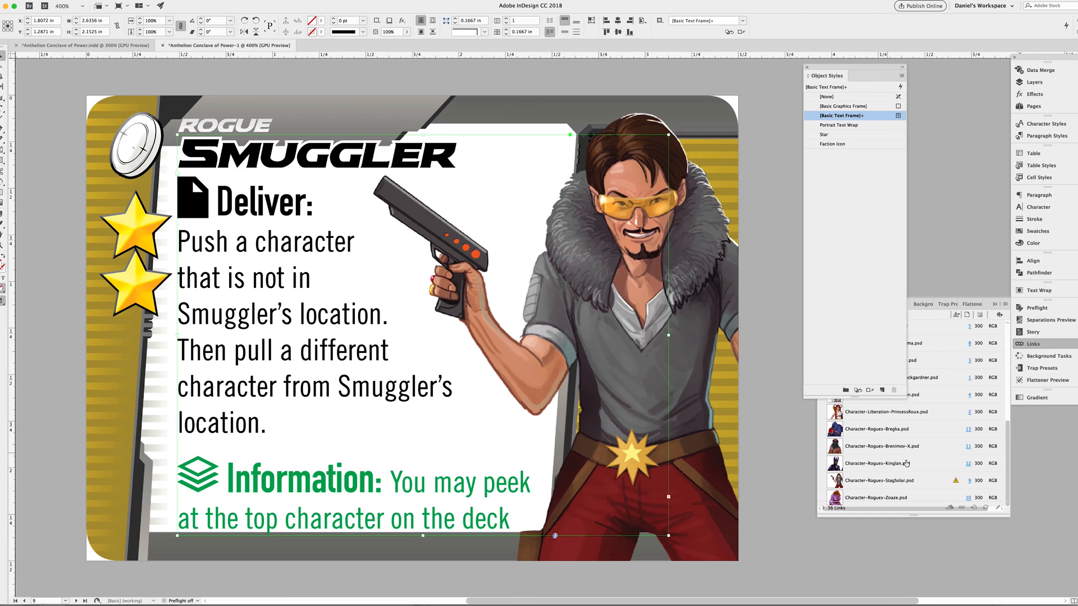
pyautogui.doubleClick(957, 480)
# - Add a layer mask to the Smuggler portrait, fade out the gun with a soft 500 px brush, save, and update the link
pyautogui.press('super+Tab')
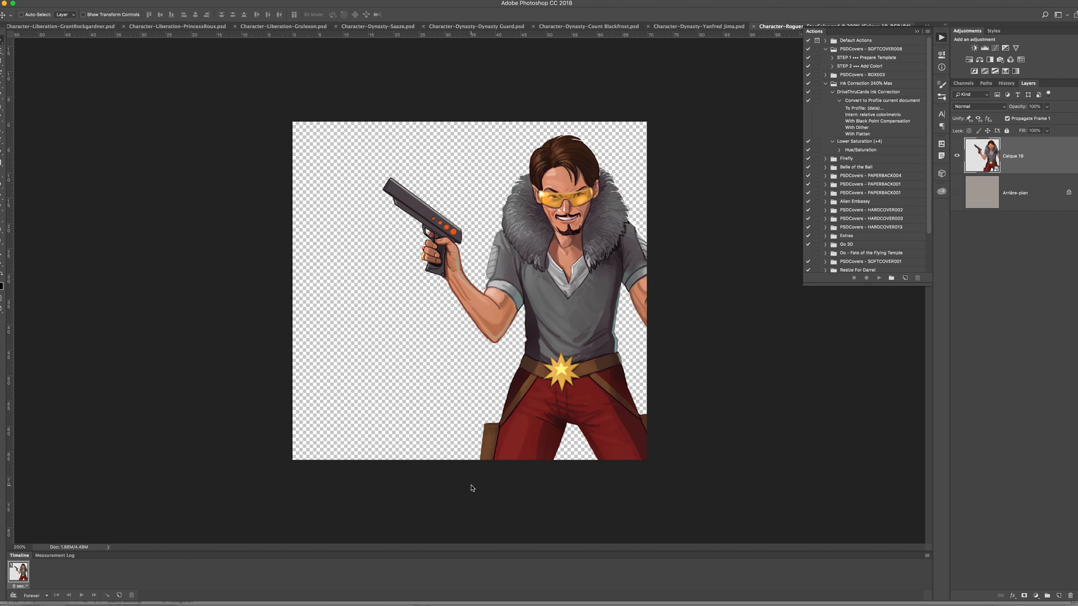
pyautogui.click(1024, 595)
pyautogui.press('b')
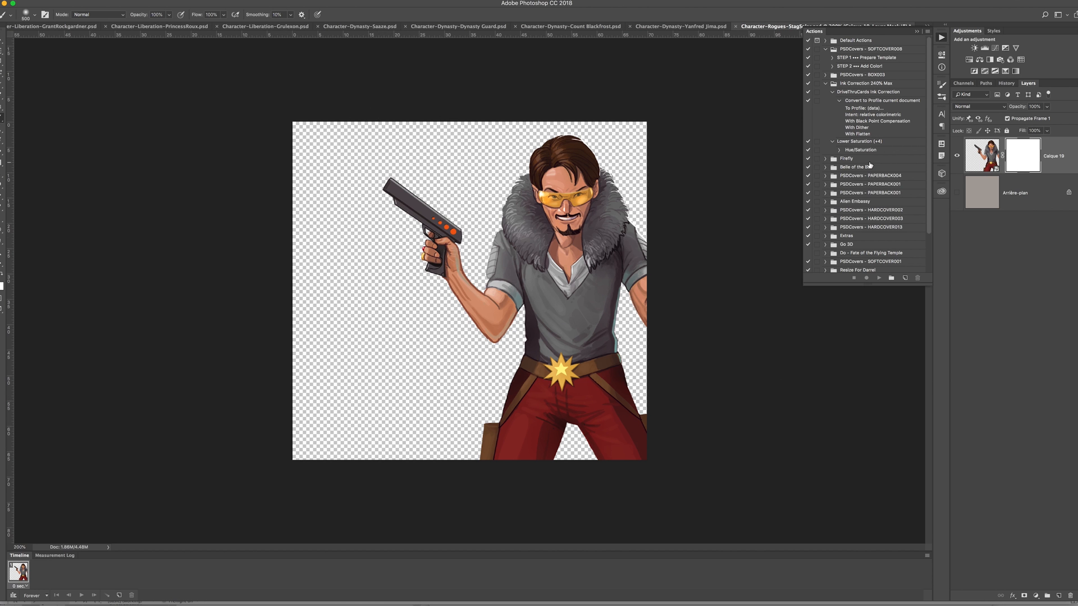
pyautogui.moveTo(341, 186)
pyautogui.mouseDown()
pyautogui.moveTo(383, 179)
pyautogui.moveTo(368, 223)
pyautogui.moveTo(377, 203)
pyautogui.moveTo(416, 210)
pyautogui.mouseUp()
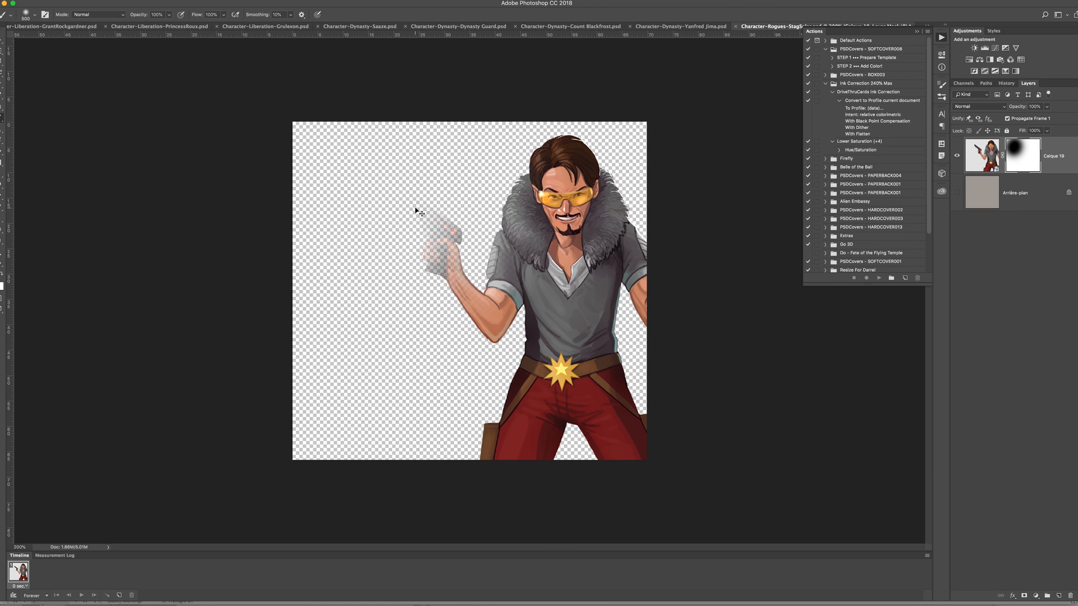
pyautogui.press('super+s')
pyautogui.press('super+Tab')
pyautogui.doubleClick(957, 481)
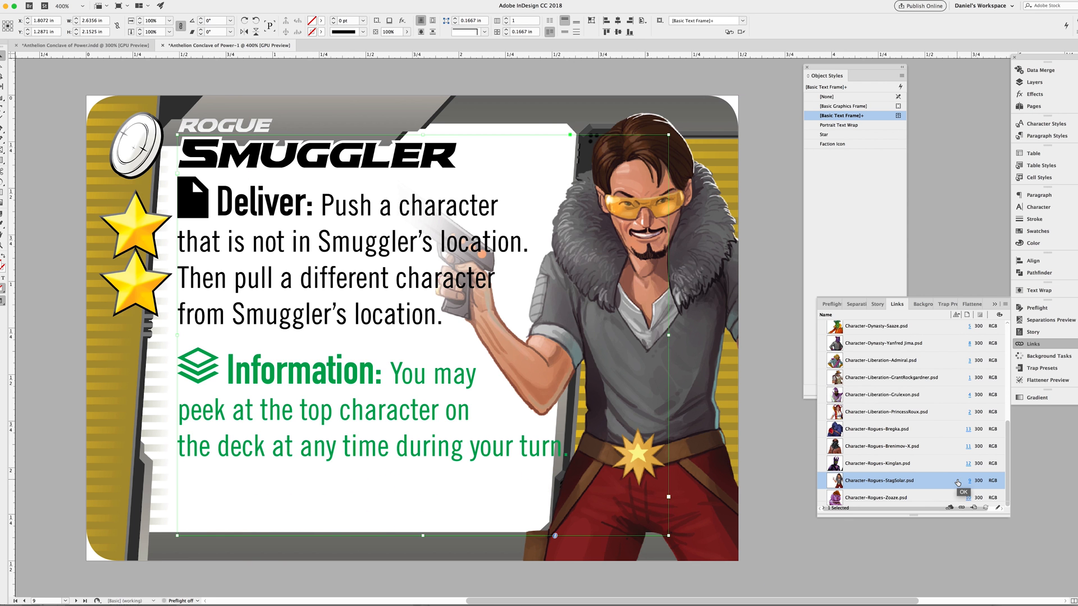
# - Move the masked Smuggler portrait further left in Photoshop, save the file, and update its link on the card
pyautogui.press('super+Tab')
pyautogui.press('v')
pyautogui.hotkey('shift', 'Left')
pyautogui.hotkey('shift', 'Left')
pyautogui.hotkey('shift', 'Left')
pyautogui.hotkey('shift', 'Left')
pyautogui.press('super+s')
pyautogui.press('super+Tab')
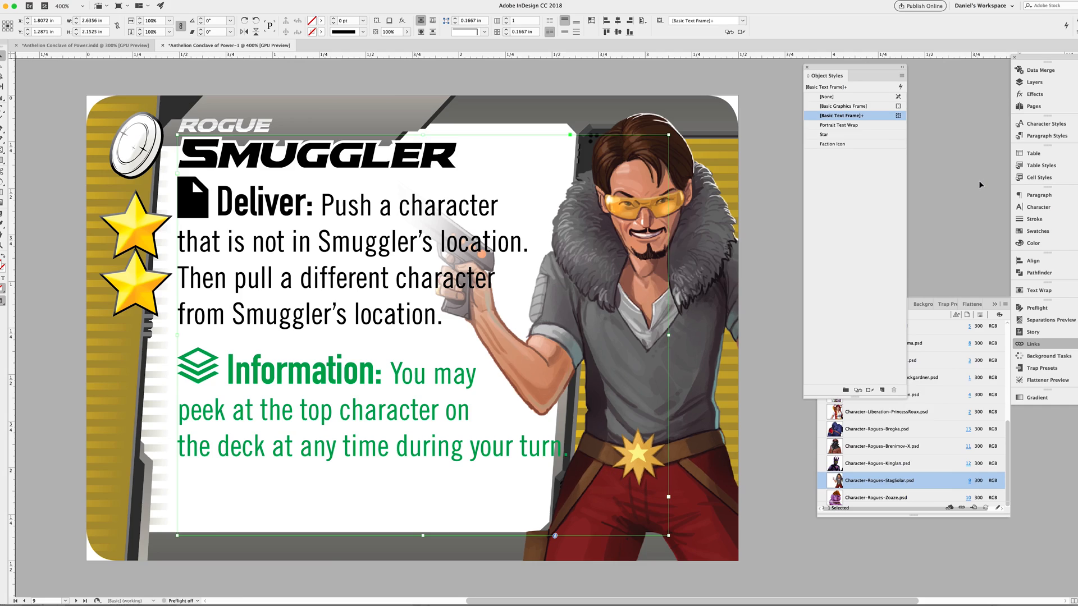
pyautogui.click(985, 507)
# - Fade more of the gun and hand on the portrait's layer mask with a soft 200 px brush, save, and update the link
pyautogui.press('super+Tab')
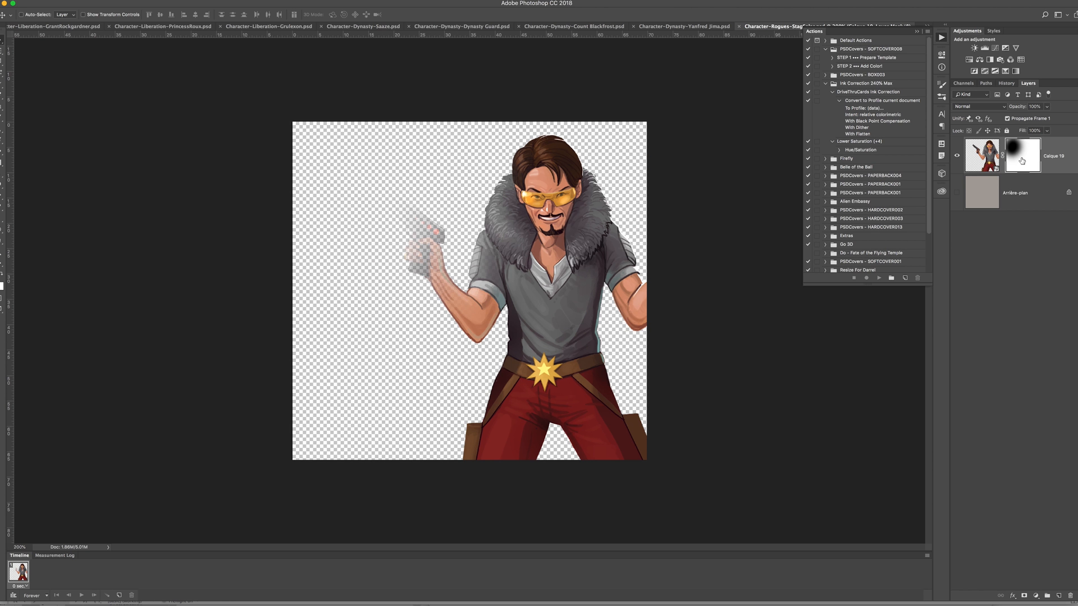
pyautogui.click(1021, 160)
pyautogui.press('b')
pyautogui.click(406, 241)
pyautogui.click(370, 285)
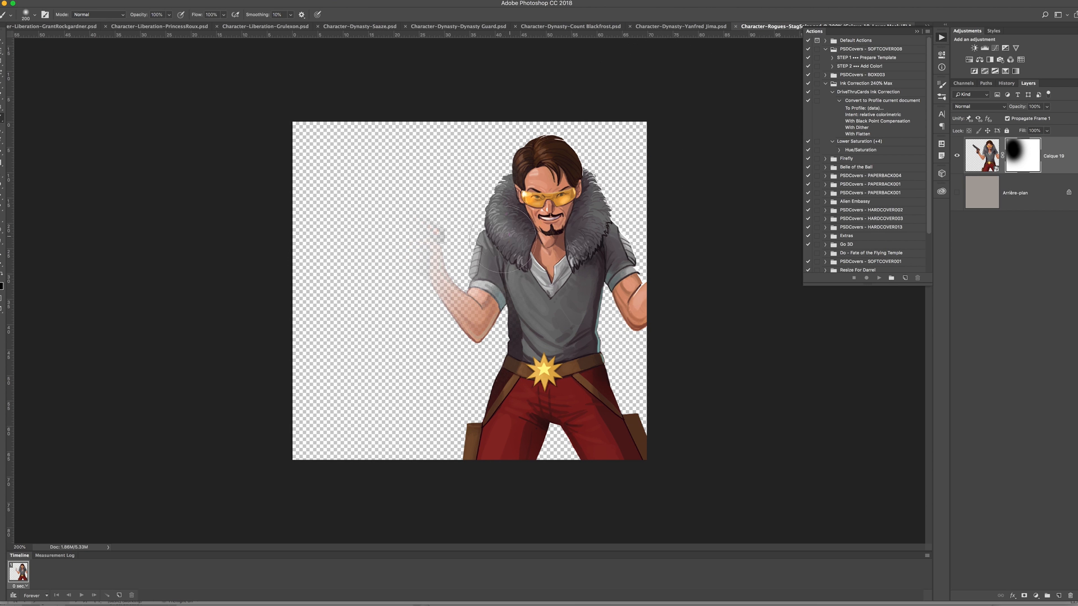
pyautogui.press('super+s')
pyautogui.press('super+Tab')
pyautogui.click(990, 508)
pyautogui.click(972, 169)
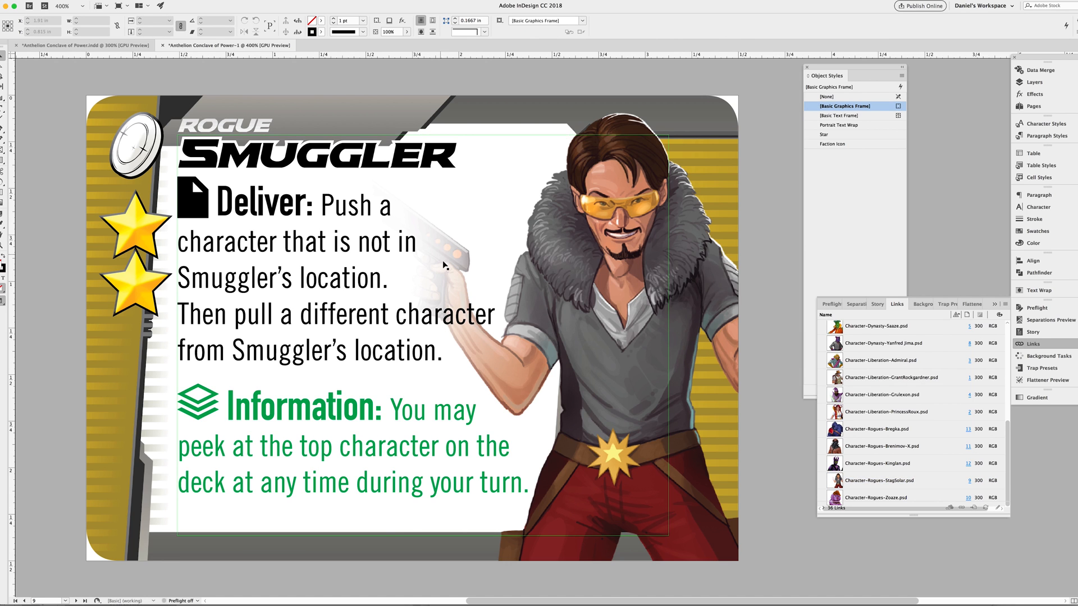
# - Check the text frame and wrap on the Crime Boss card, and advance to the Warrior card
pyautogui.click(1039, 69)
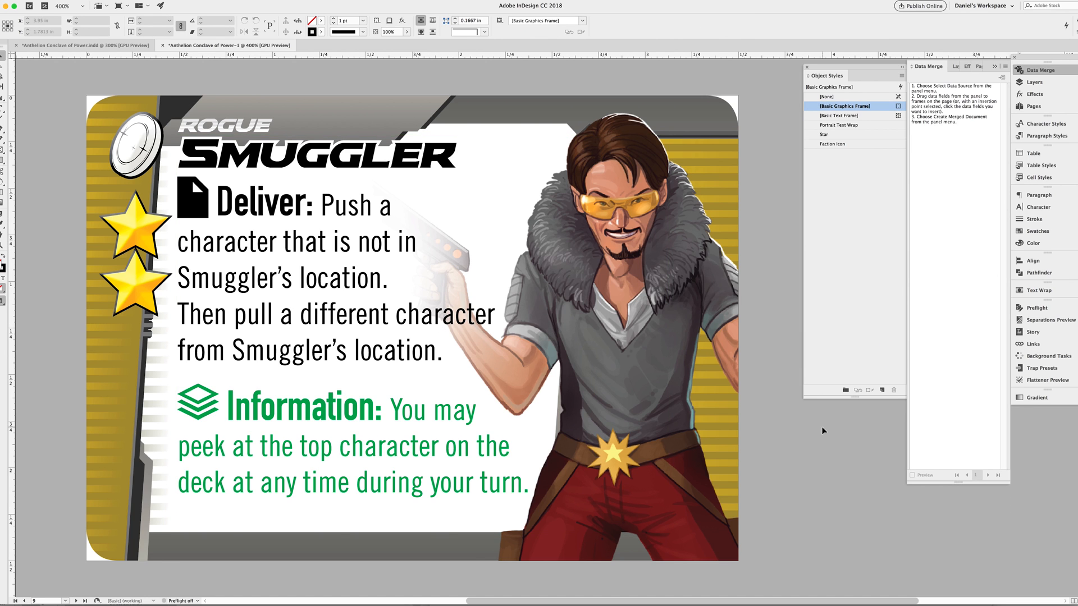
pyautogui.hotkey('shift', 'pagedown')
pyautogui.click(222, 421)
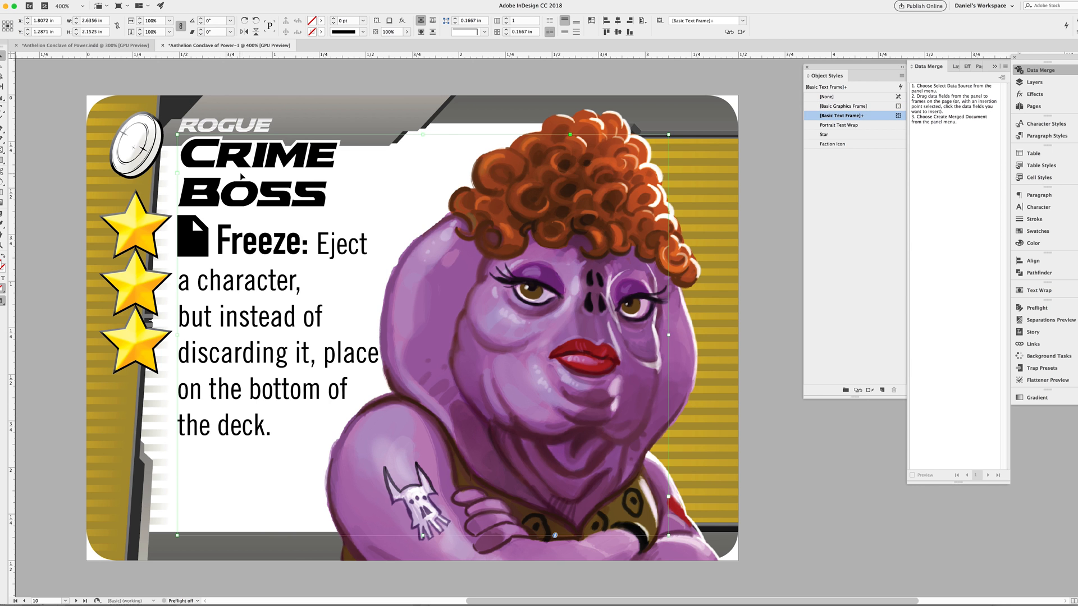
pyautogui.hotkey('shift', 'pagedown')
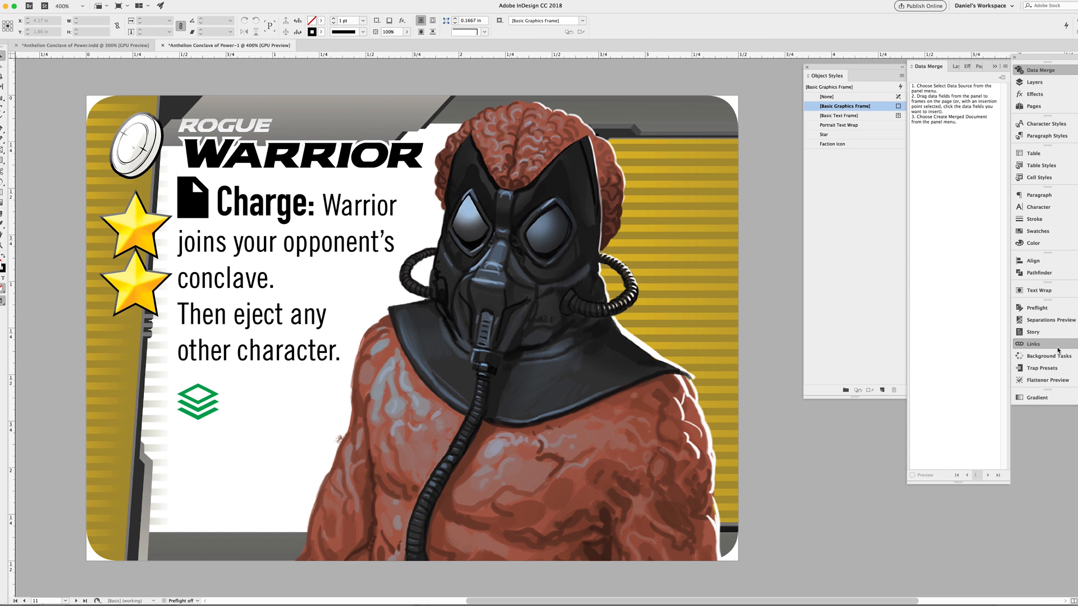
# - Open the Warrior portrait's linked file in Photoshop, scale the portrait down and reposition it further right
pyautogui.click(1056, 345)
pyautogui.scroll(3, 899, 372)
pyautogui.click(718, 384)
pyautogui.rightClick(871, 492)
pyautogui.click(902, 552)
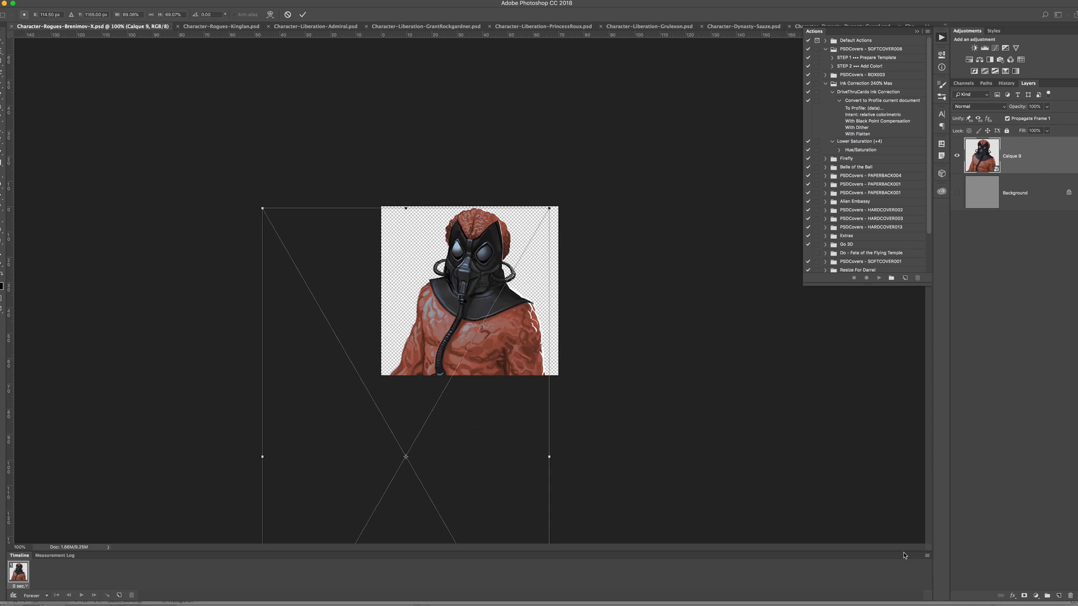
pyautogui.moveTo(262, 209); pyautogui.dragTo(312, 213)
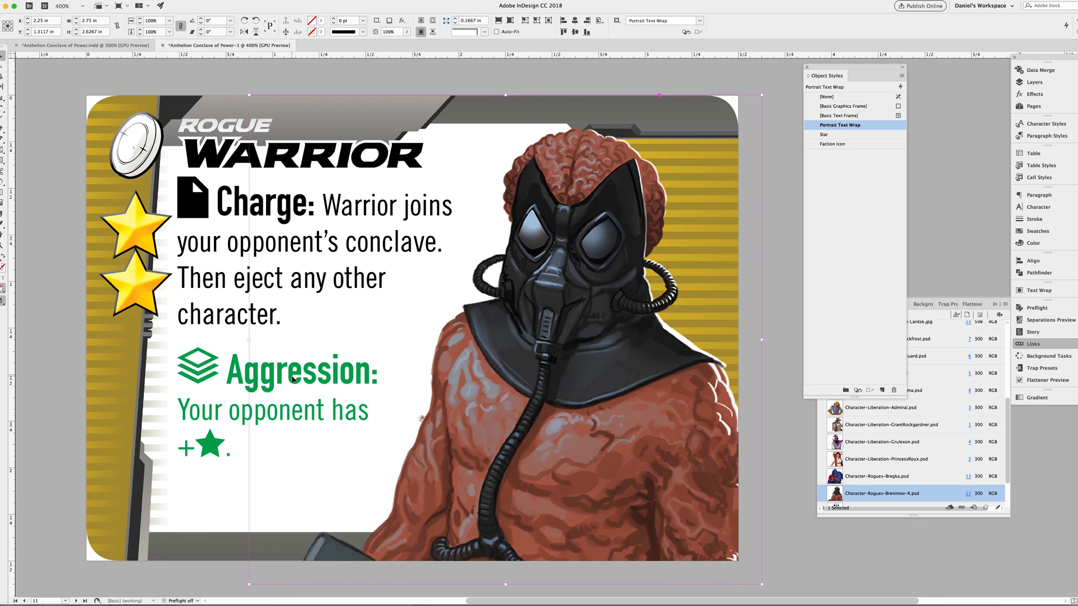
# - Go to the Mercenary card, scale its linked portrait down and shift it right in Photoshop, and update the link
pyautogui.hotkey('shift', 'pagedown')
pyautogui.click(932, 496)
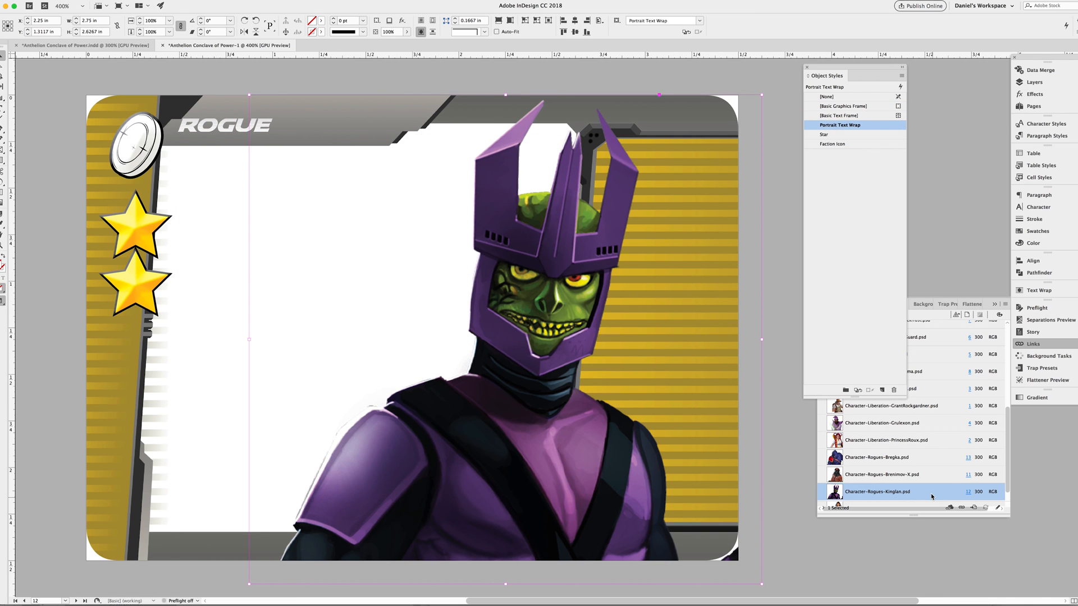
pyautogui.keyDown('alt'); pyautogui.doubleClick(930, 499); pyautogui.keyUp('alt')
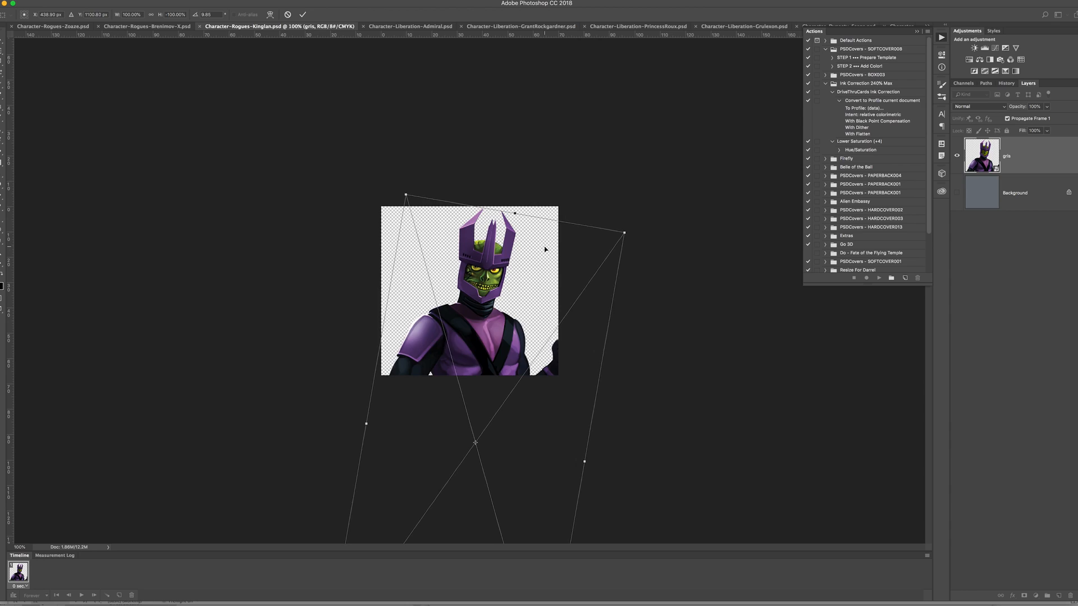
pyautogui.moveTo(410, 195); pyautogui.dragTo(444, 197)
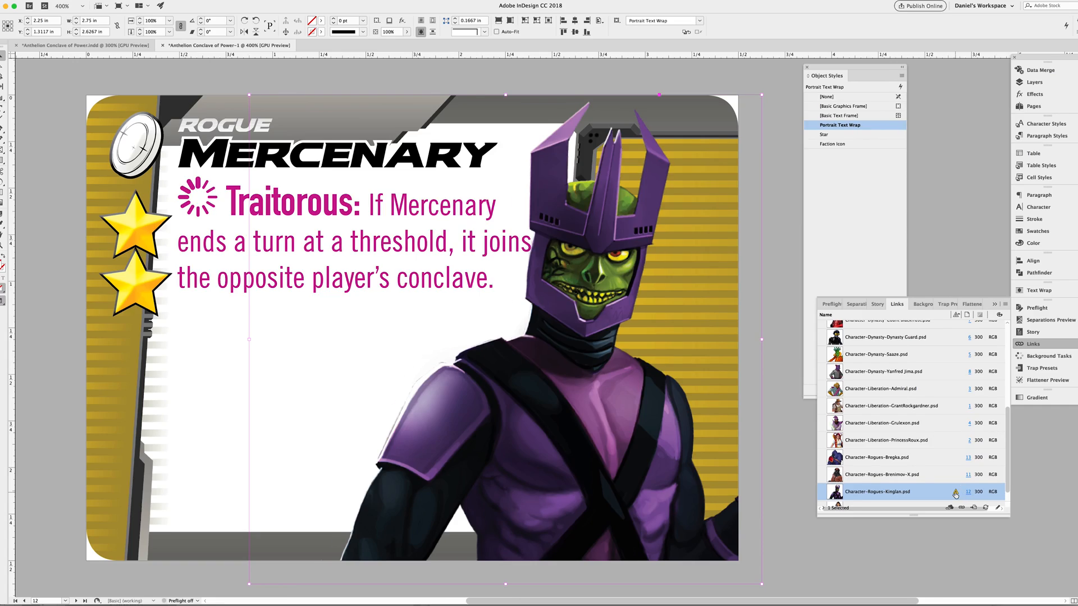
pyautogui.doubleClick(955, 493)
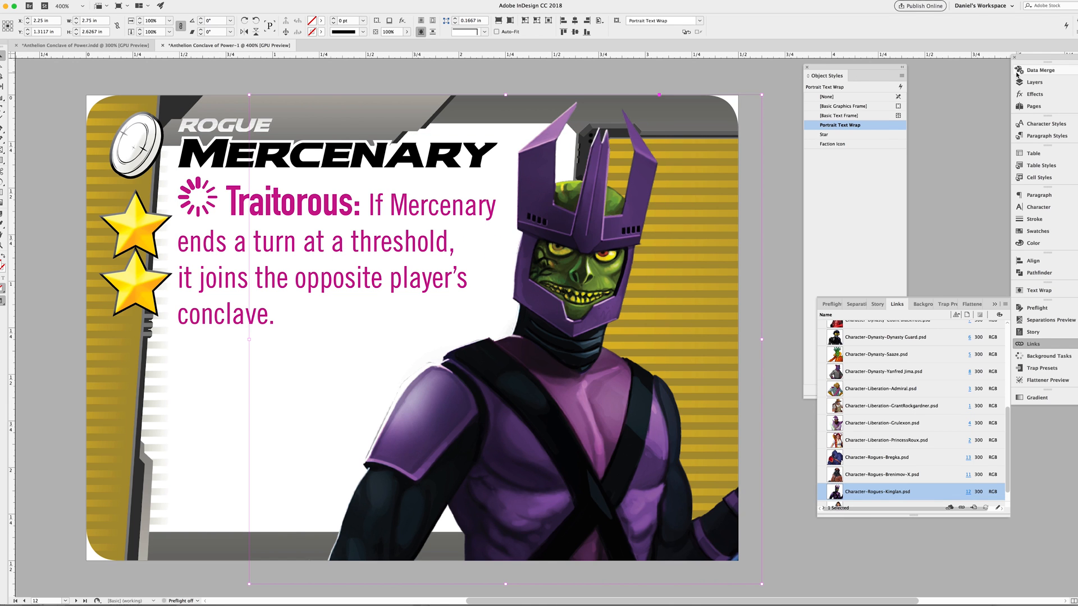
# - Go to the next Rogue card, open the blue furry character's linked portrait in Photoshop, and start a Free Transform on it
pyautogui.click(1039, 70)
pyautogui.hotkey('shift', 'pagedown')
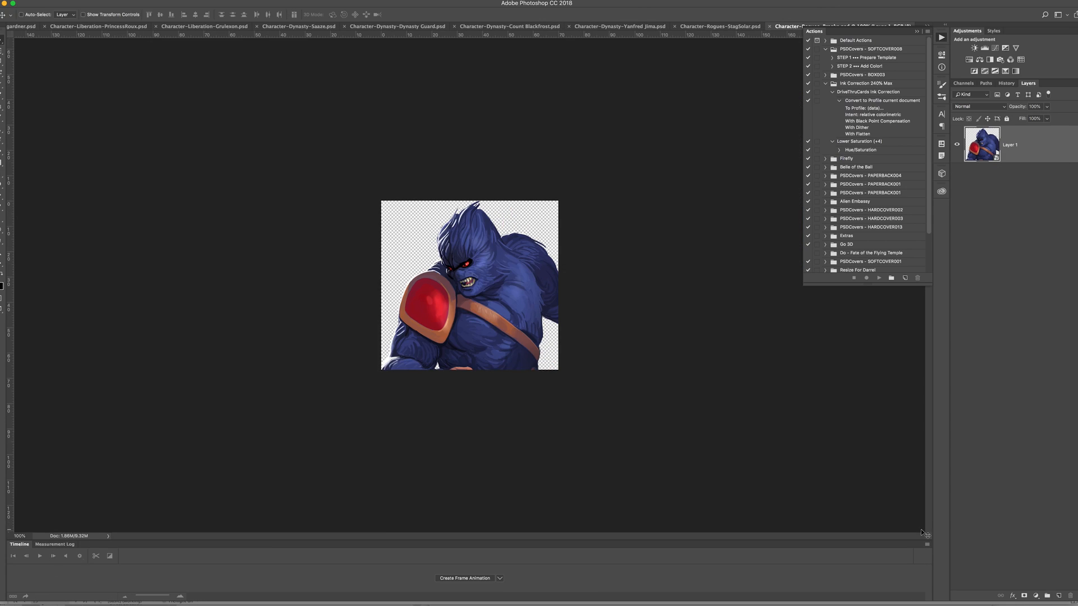
pyautogui.press('super+t')
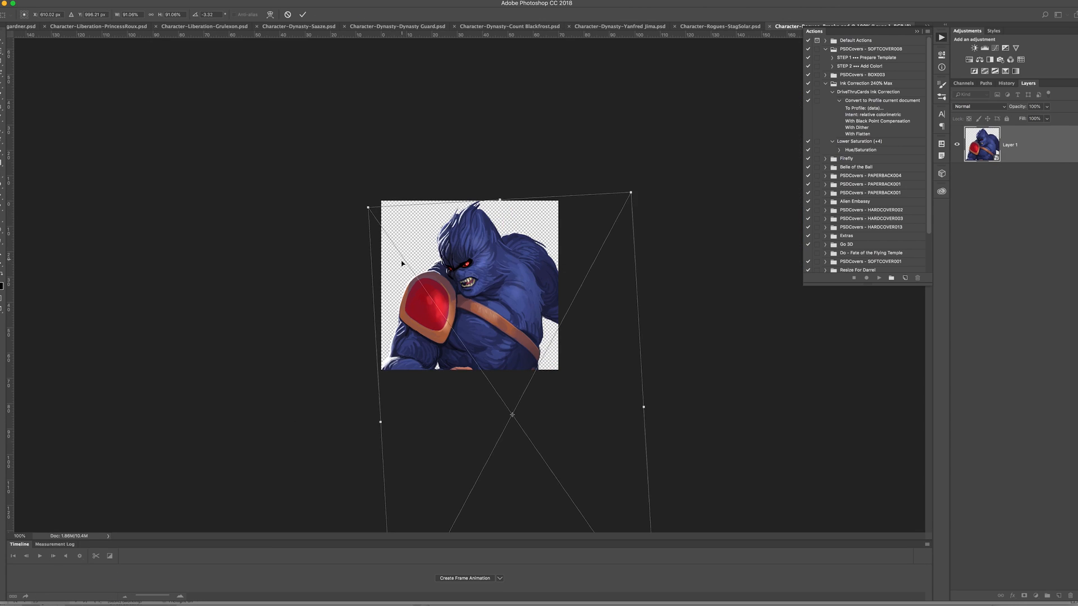